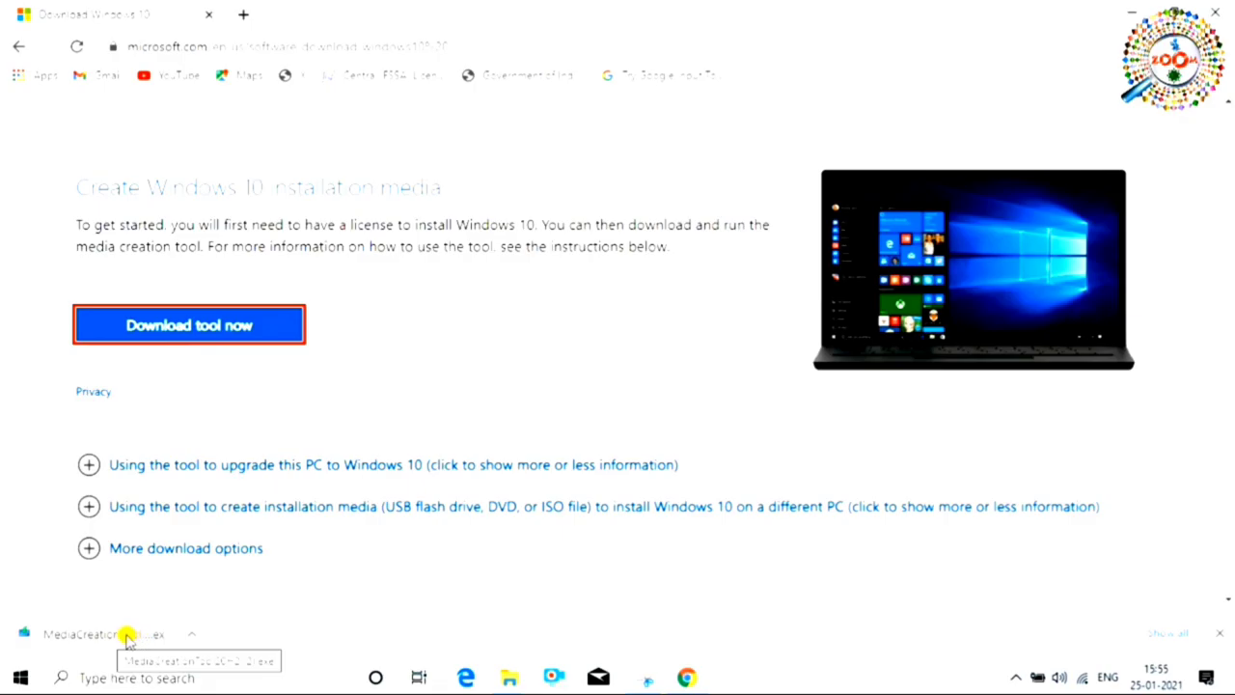
Step: Launch the downloaded MediaCreationTool, accept its license terms and choose to create installation media for another PC
click(126, 637)
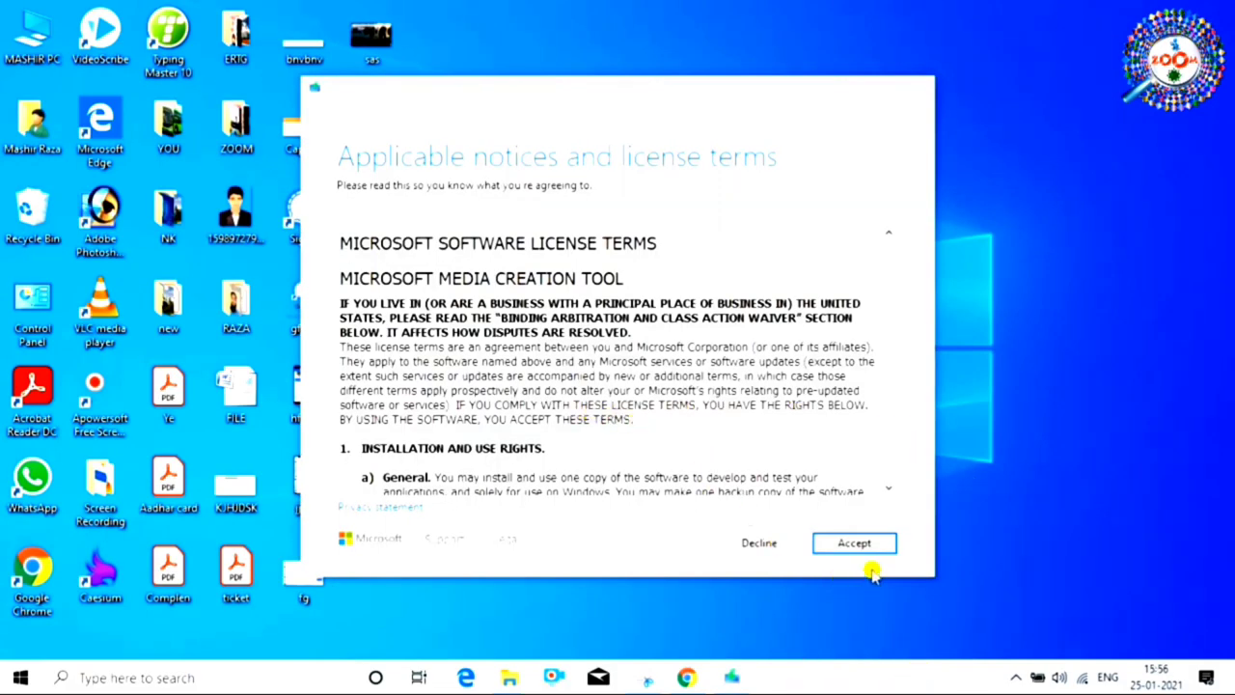
click(855, 544)
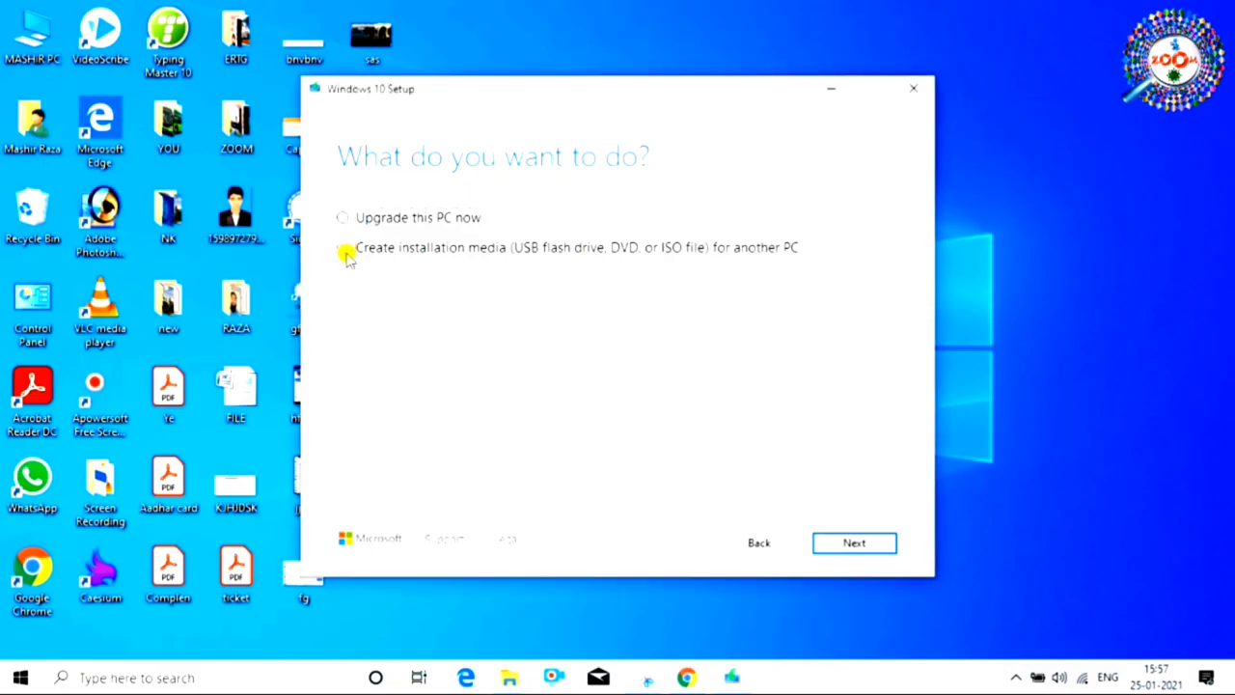
click(345, 251)
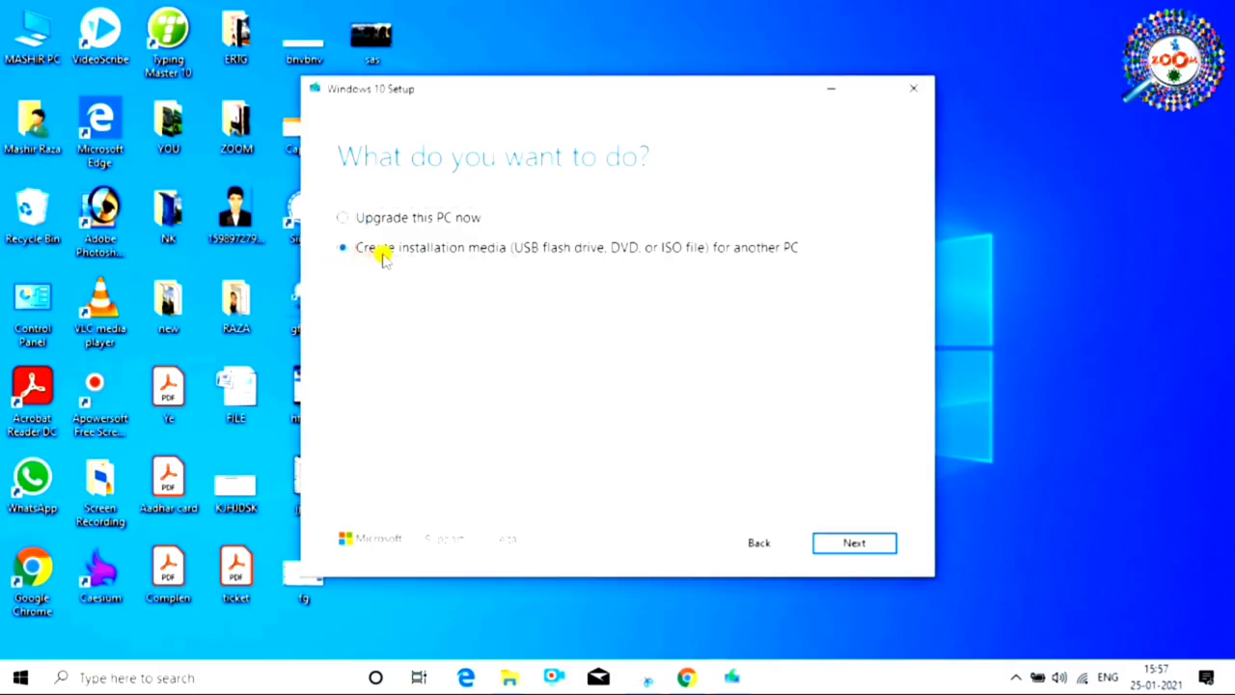
click(855, 546)
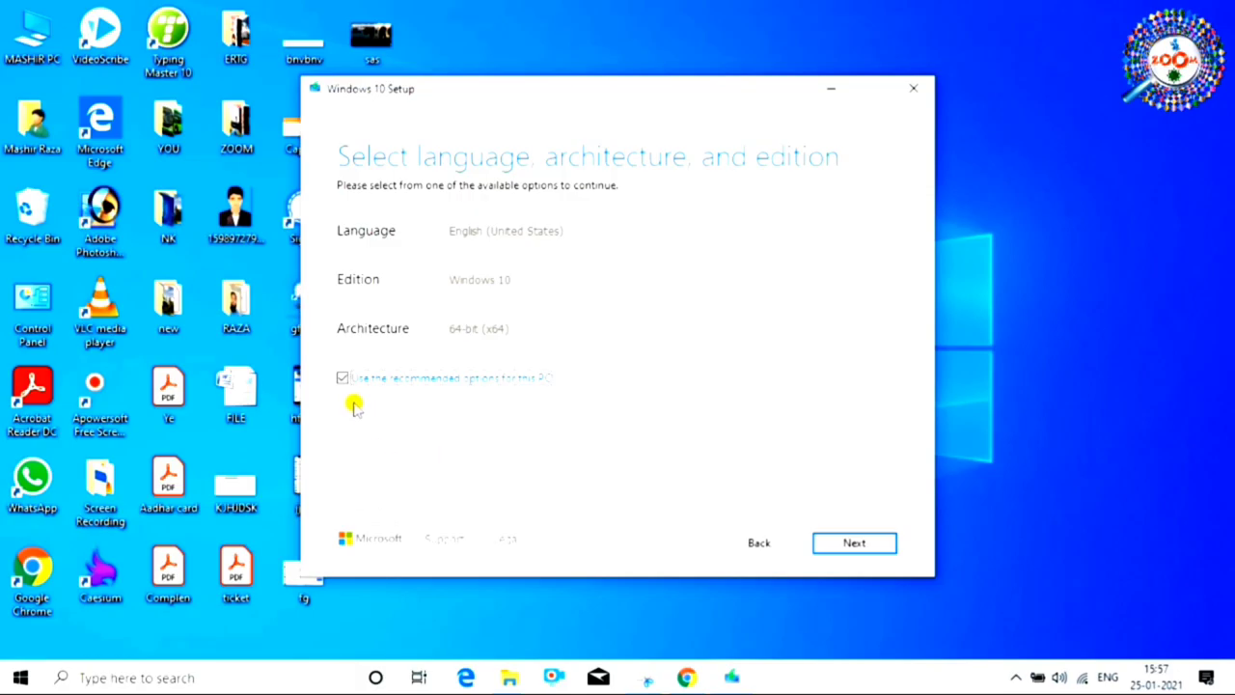
Step: Disable the recommended options and choose English (United States), the Windows 10 edition and the 64-bit (x64) architecture
click(342, 378)
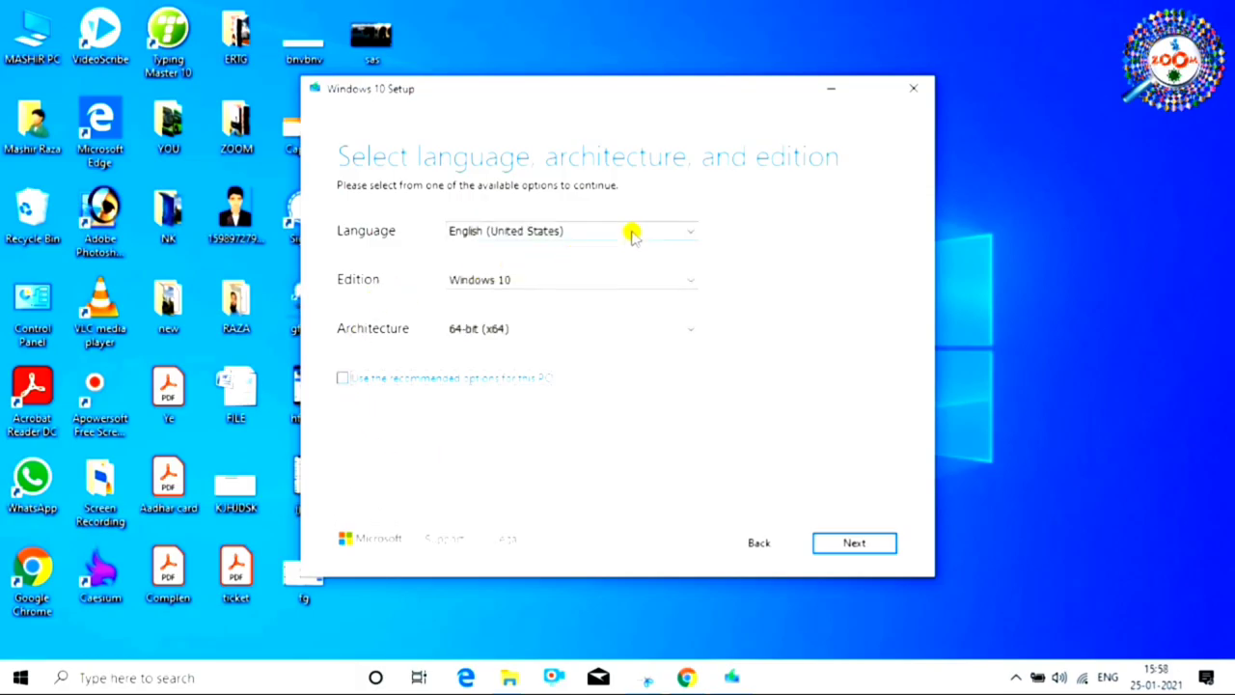
click(632, 234)
click(779, 322)
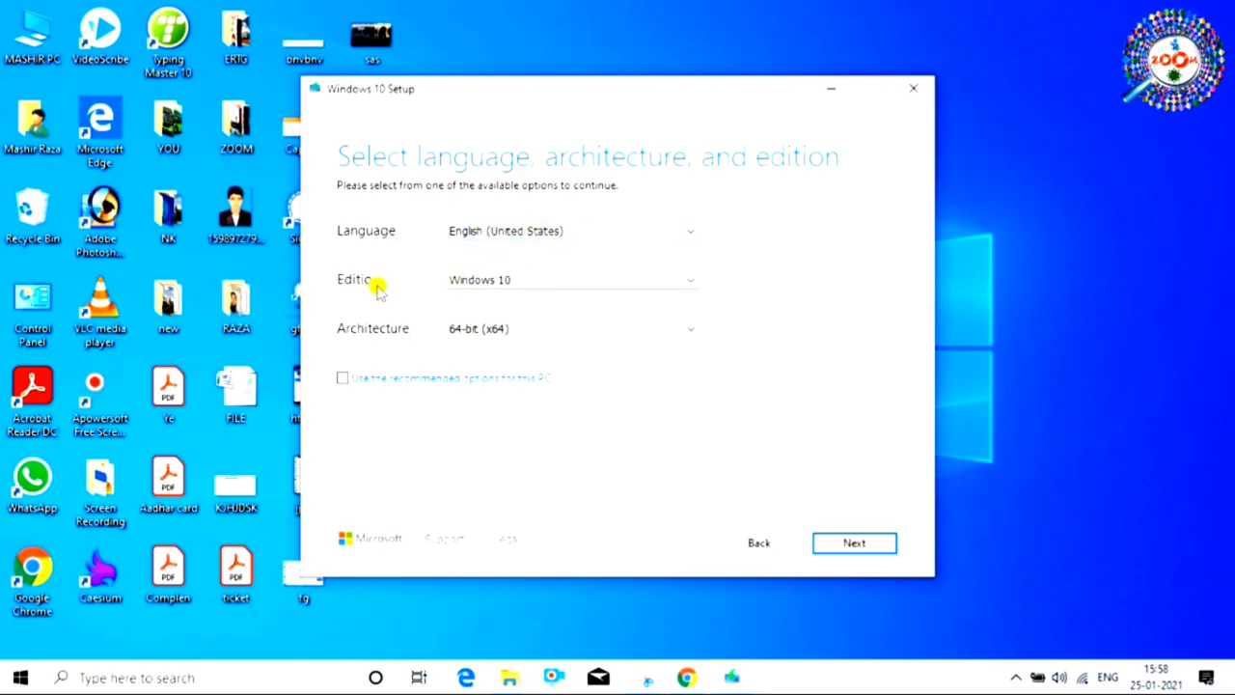
click(550, 280)
click(555, 299)
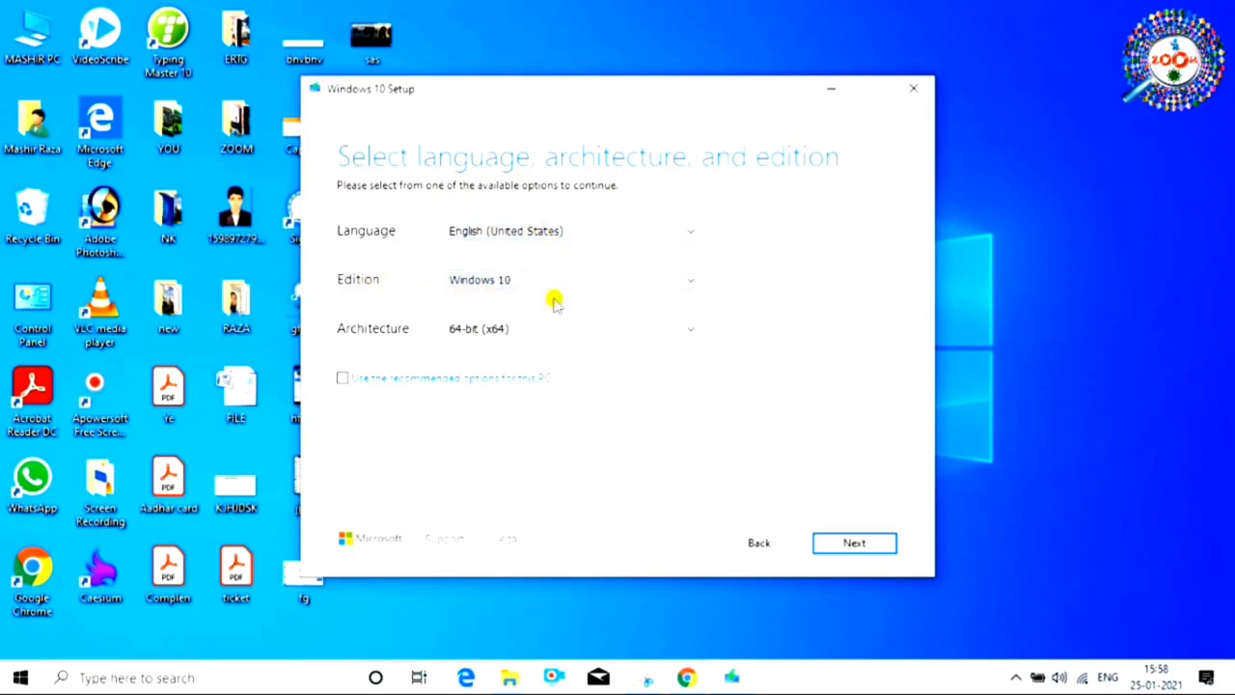
click(623, 329)
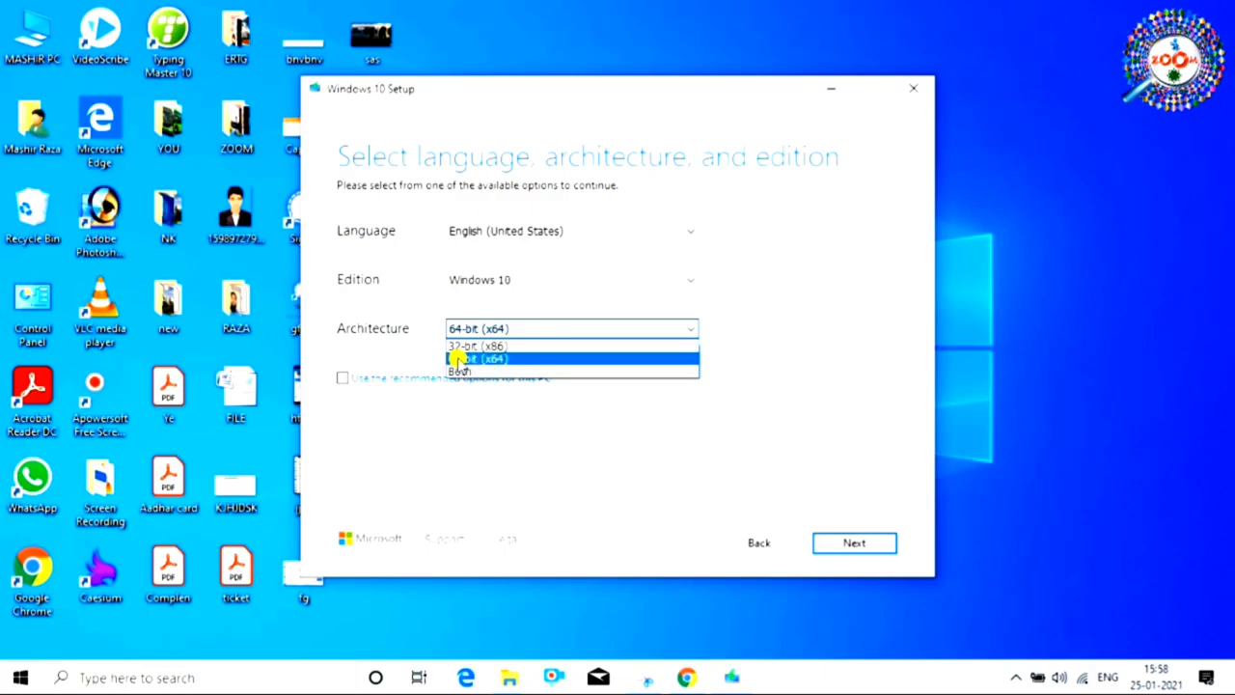
click(494, 361)
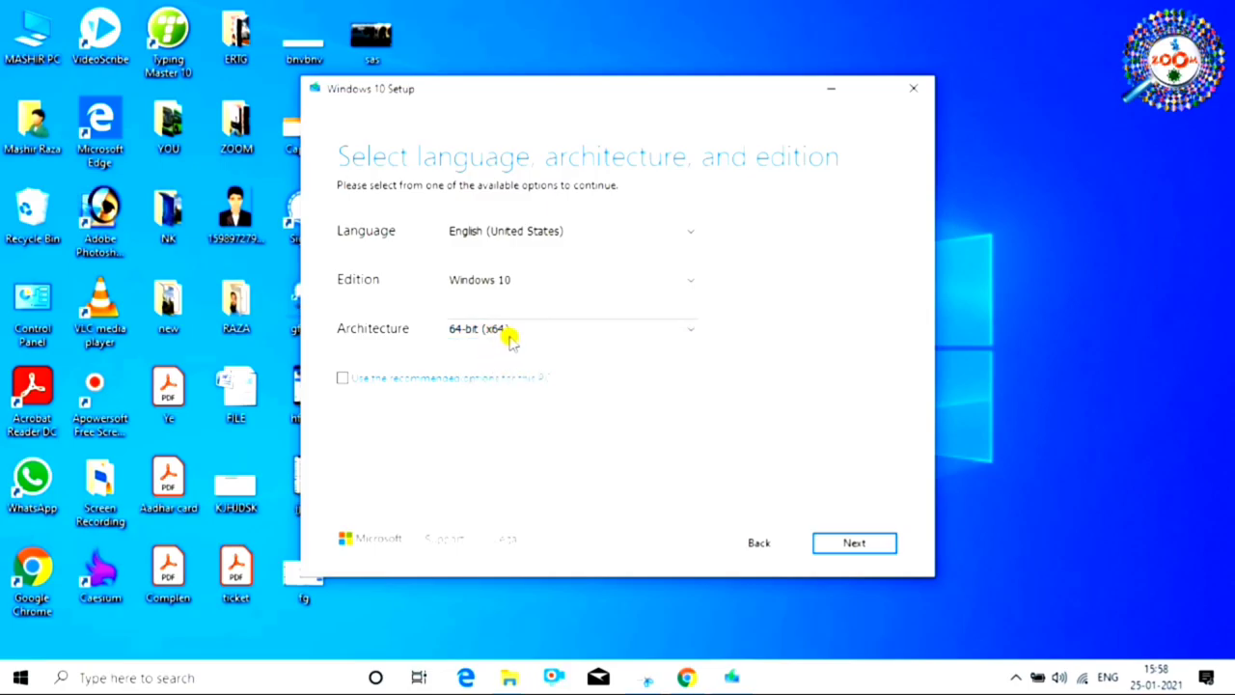
Step: Try the Both option for the architecture and restore it to 64-bit (x64)
click(521, 328)
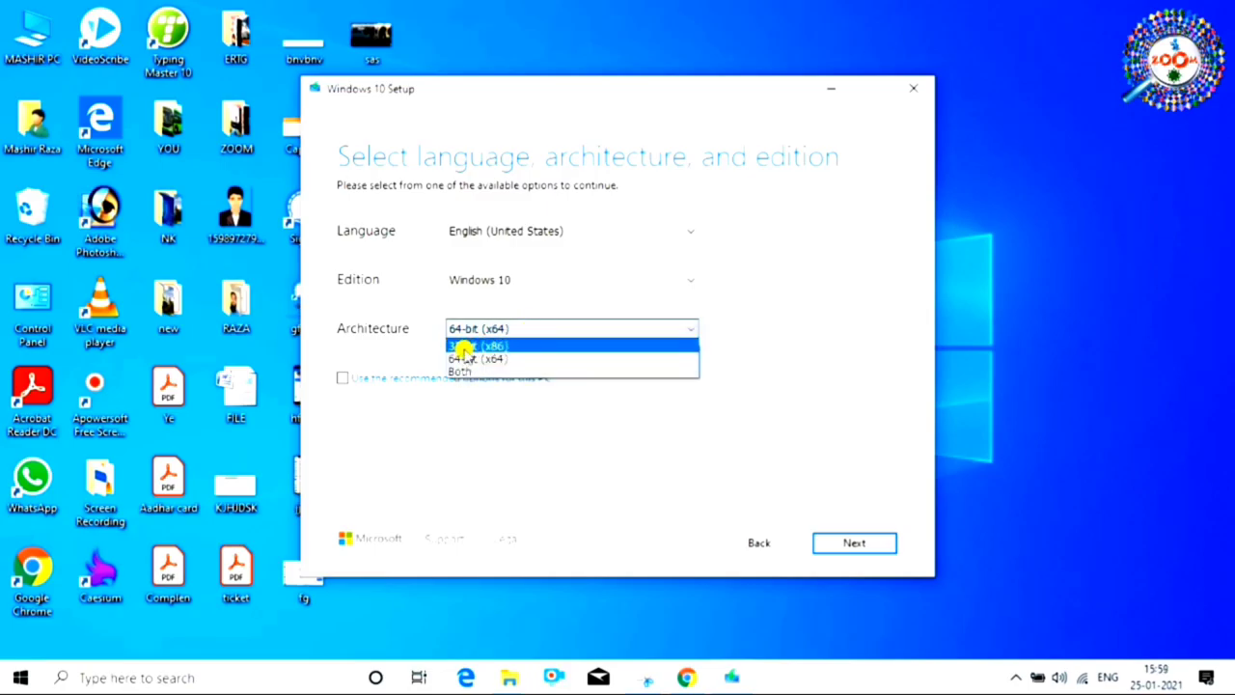
click(463, 374)
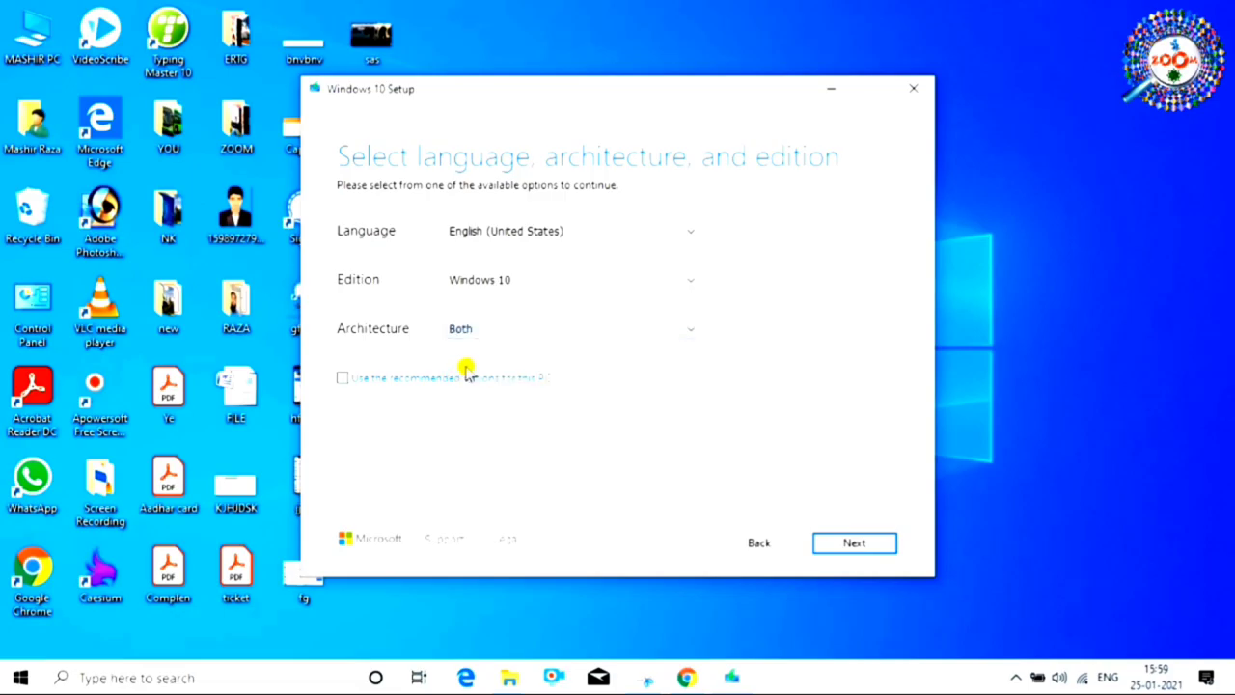
click(511, 329)
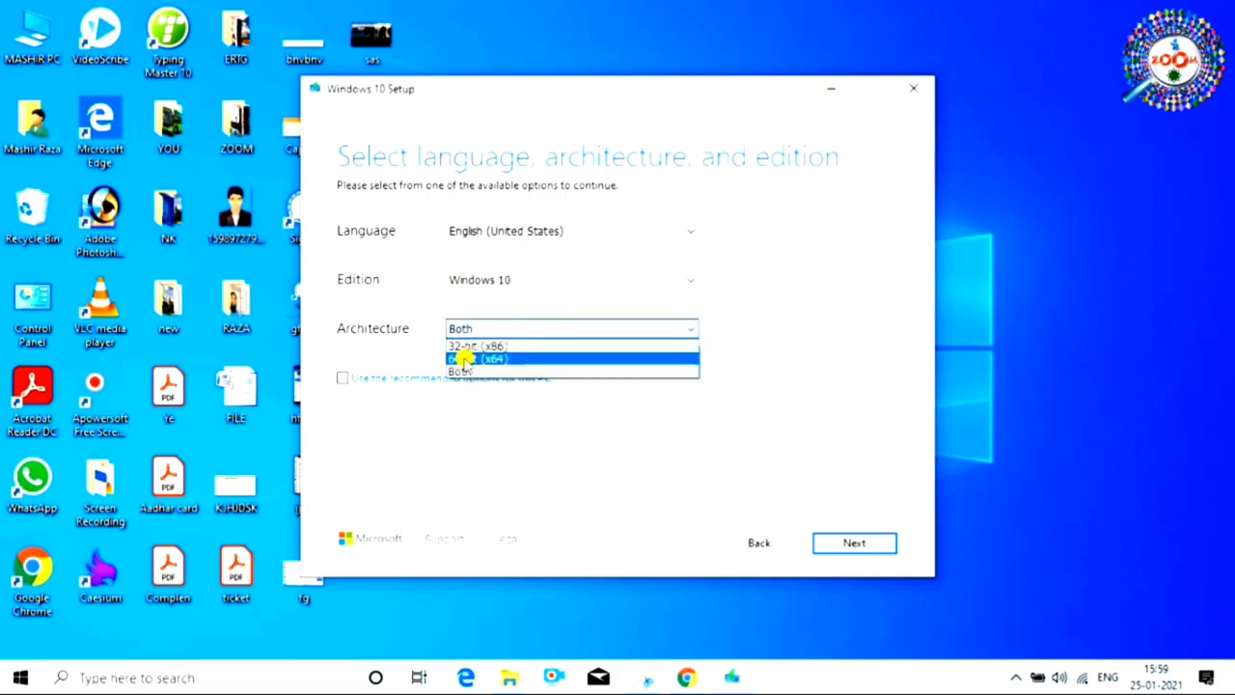
click(485, 359)
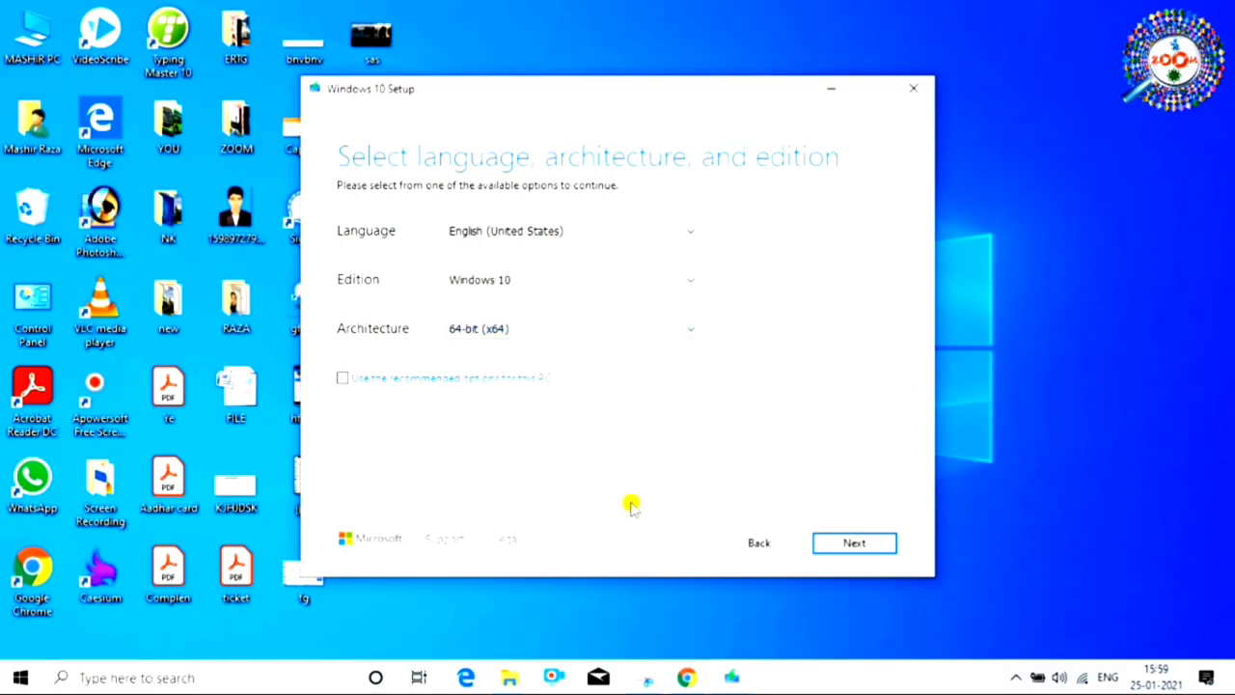
Step: Create the installation media as an ISO file named Windows on the Desktop and finish the setup
click(857, 543)
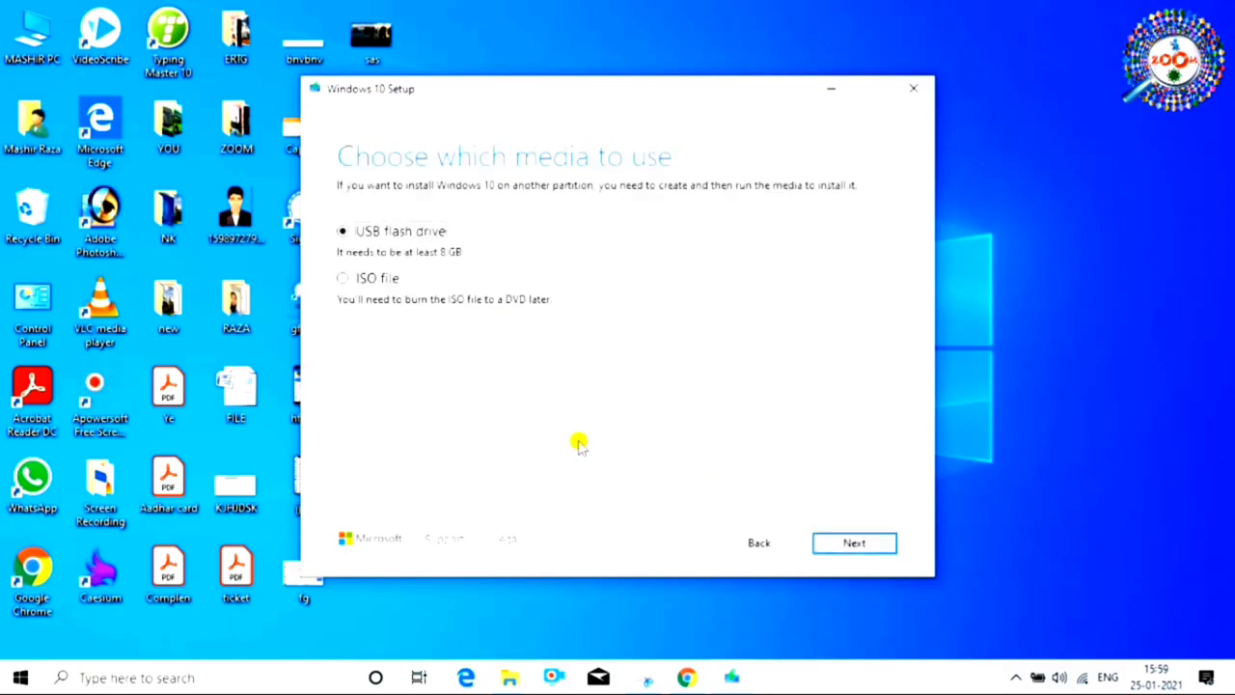
click(343, 279)
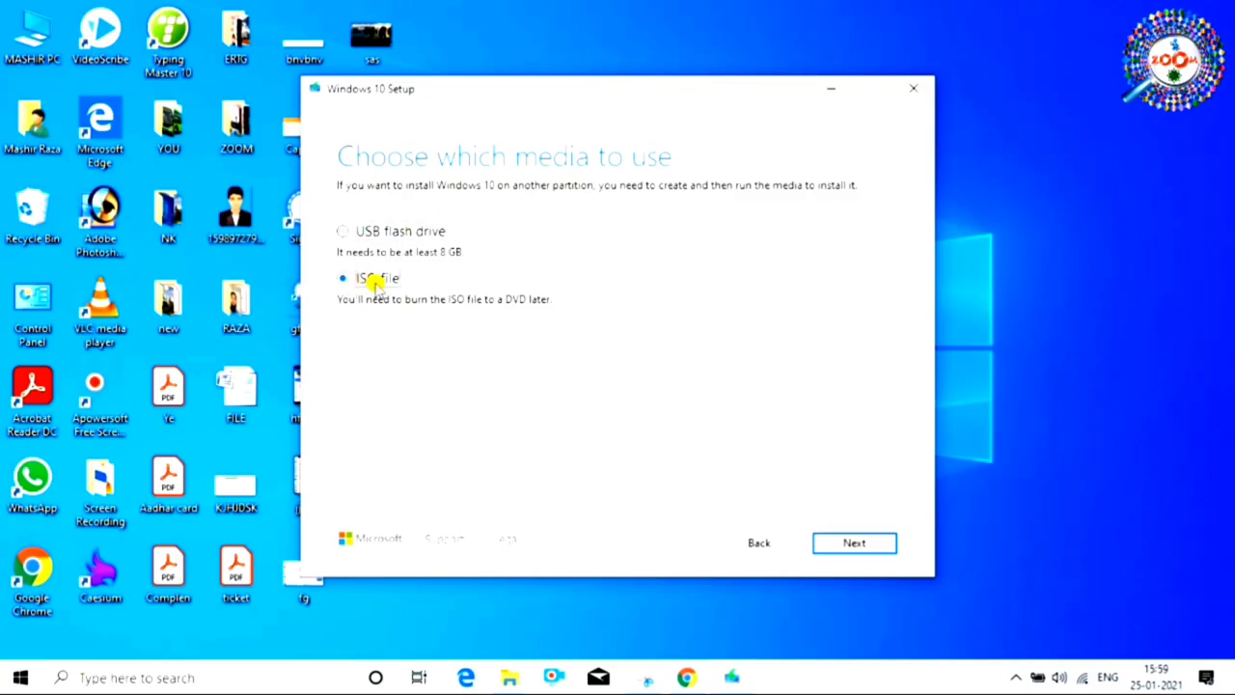
click(850, 544)
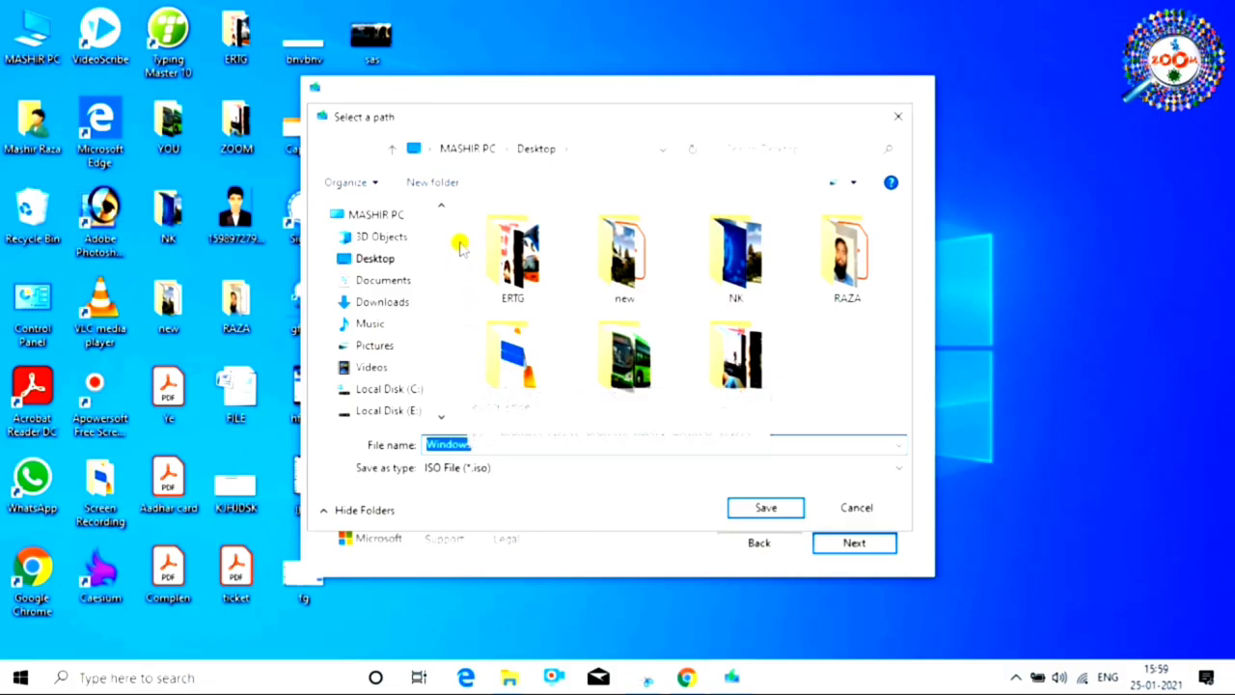
click(401, 262)
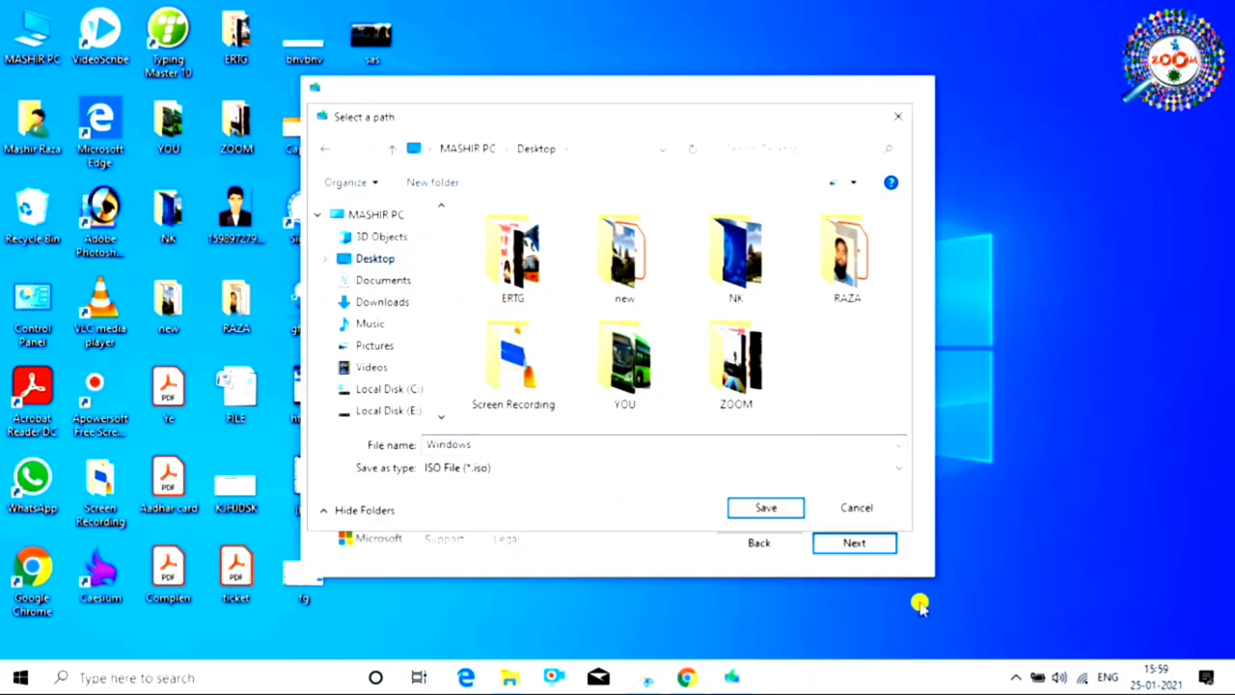
click(766, 509)
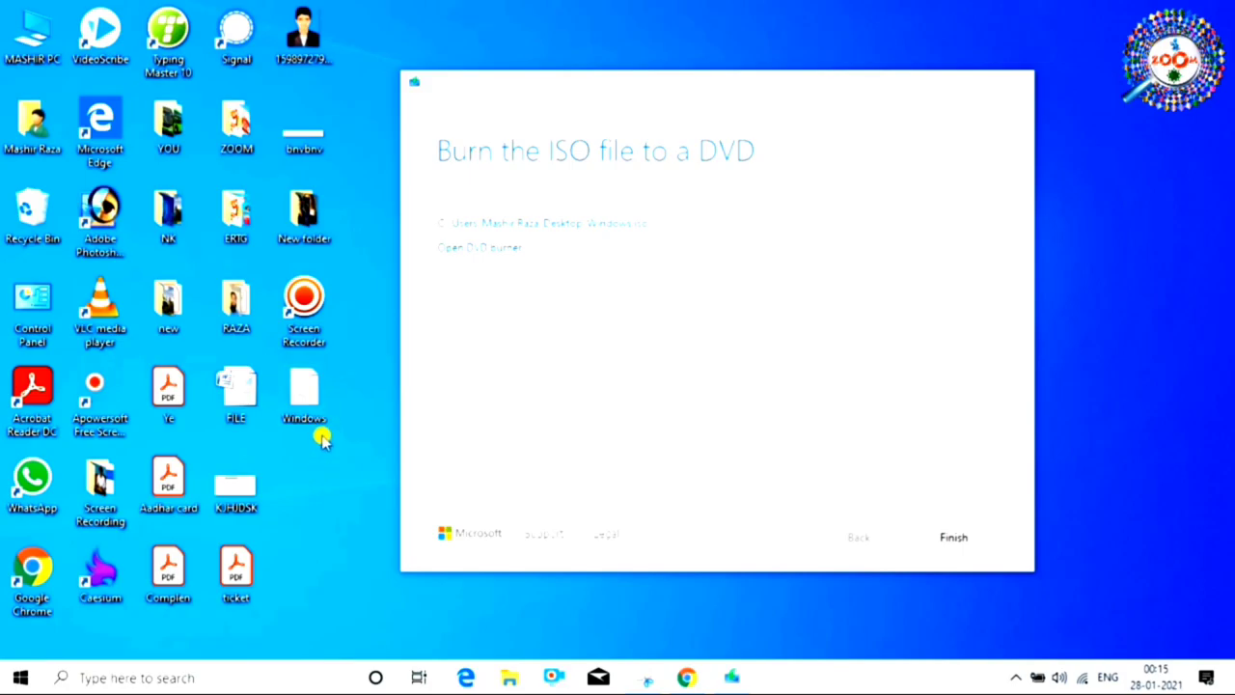
click(953, 538)
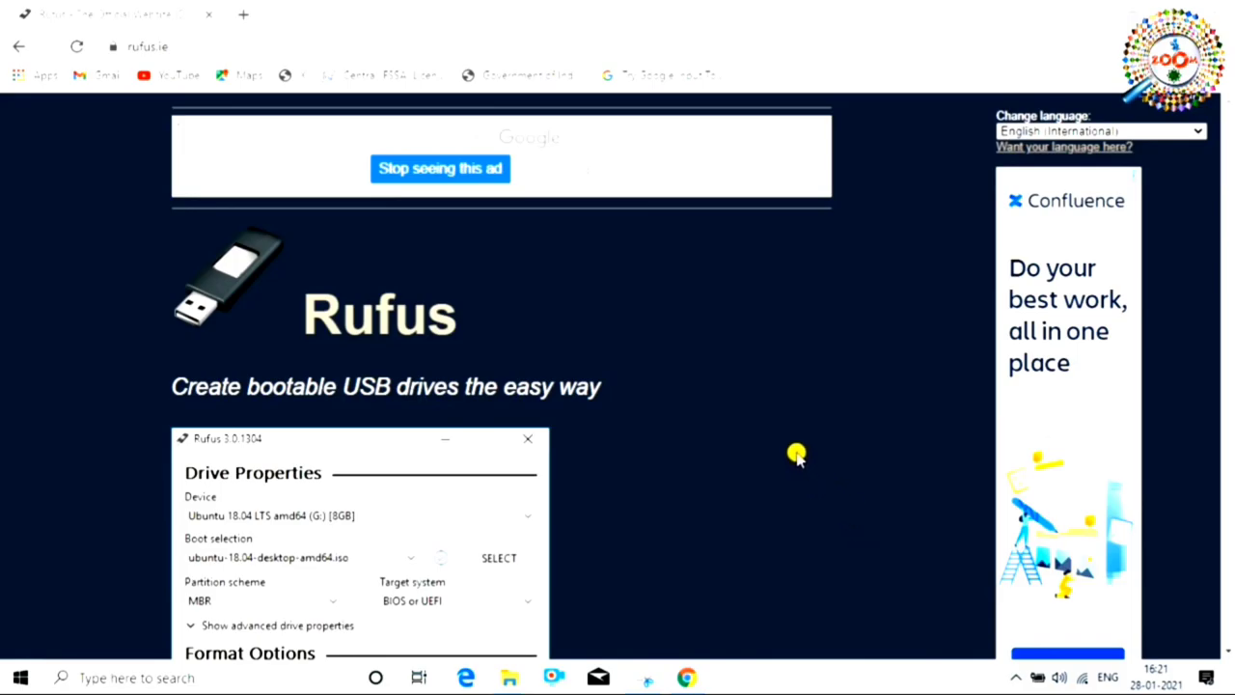
Step: Download the standard Rufus 3.13 release from the Download section of the rufus.ie website
scroll(804, 459, down, 2)
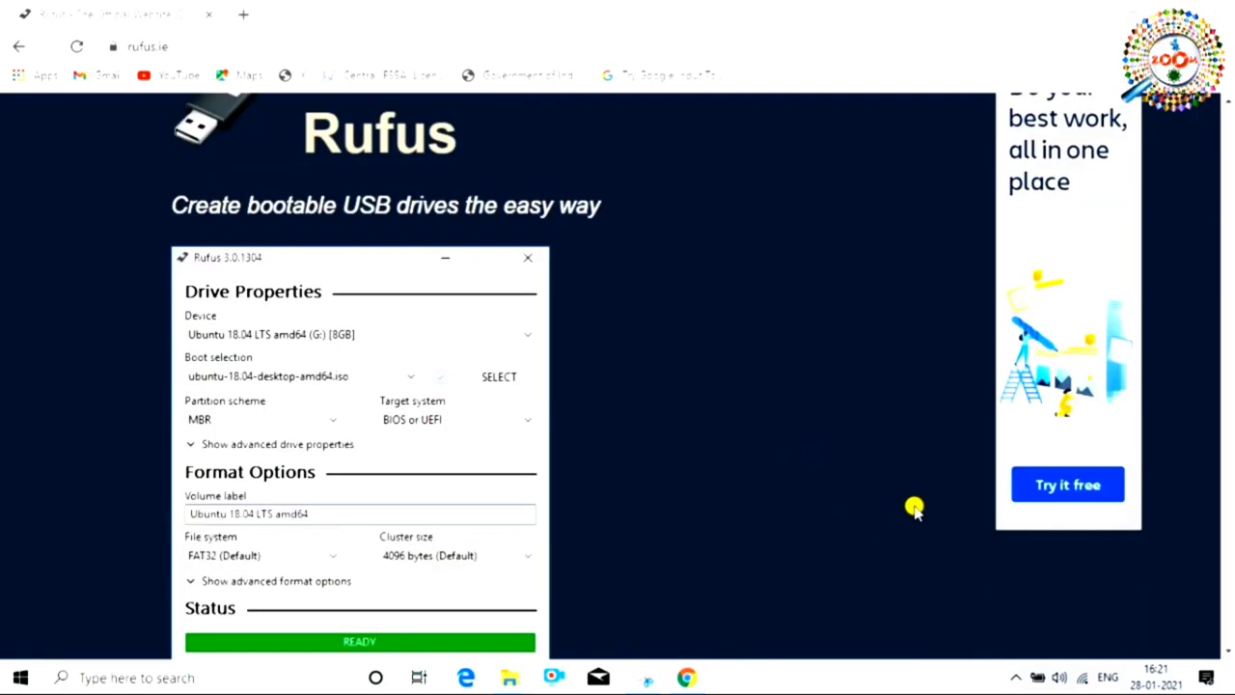
scroll(725, 510, down, 5)
scroll(489, 480, down, 2)
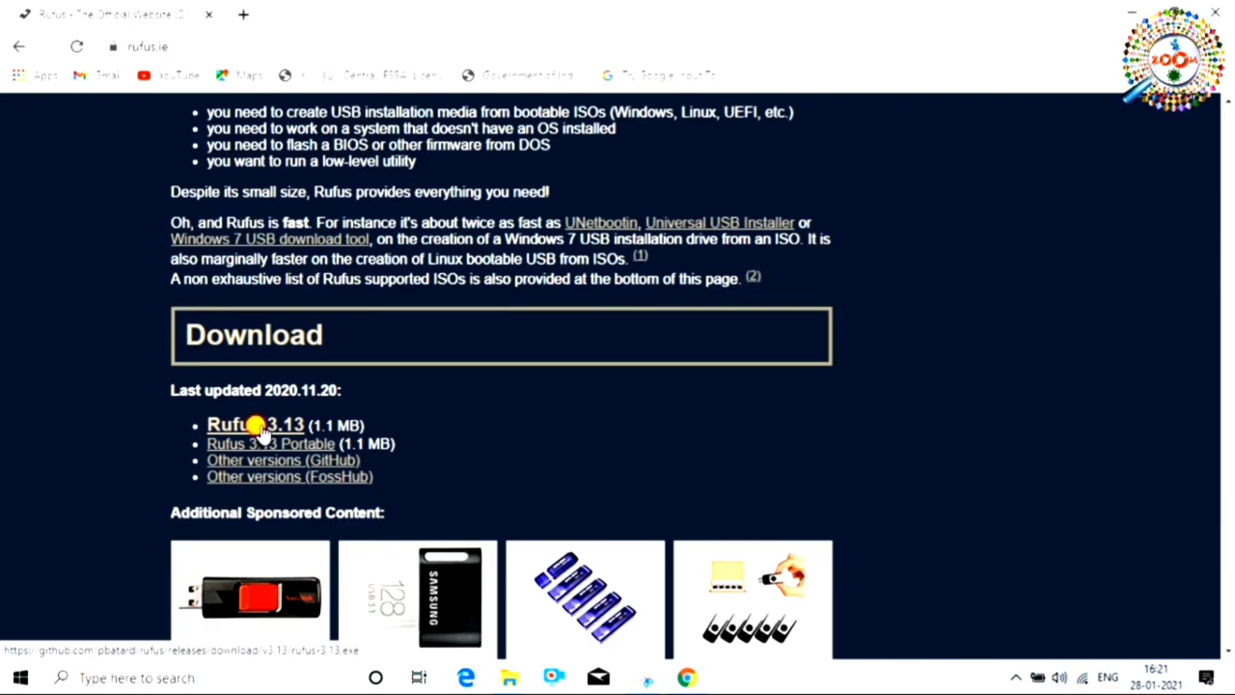
click(256, 428)
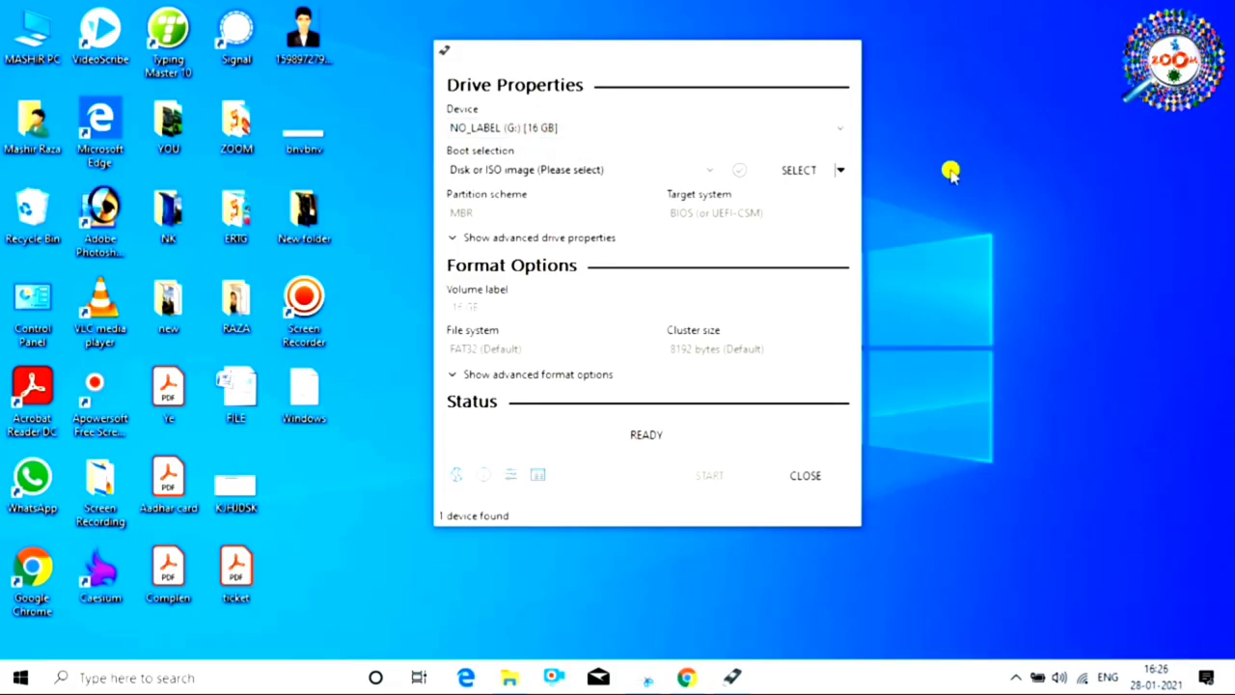
Step: Choose the NO_LABEL (G:) [16 GB] drive as the Rufus device and Disk or ISO image as the boot selection
click(806, 130)
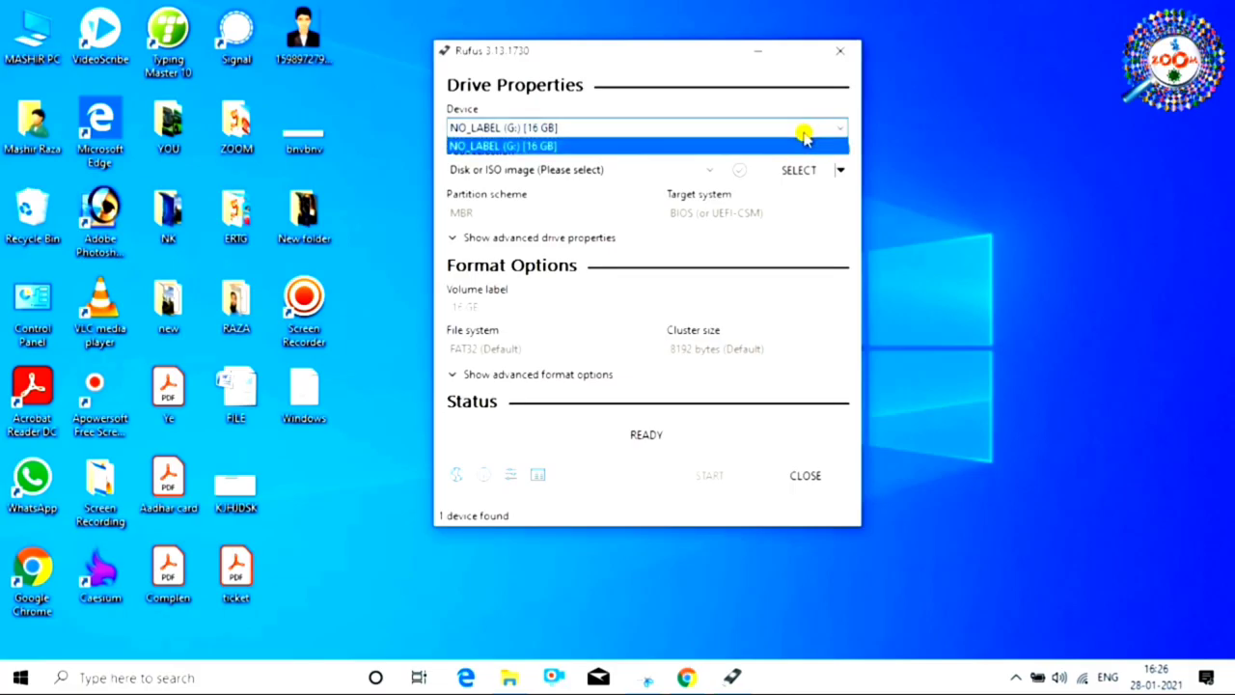
click(735, 149)
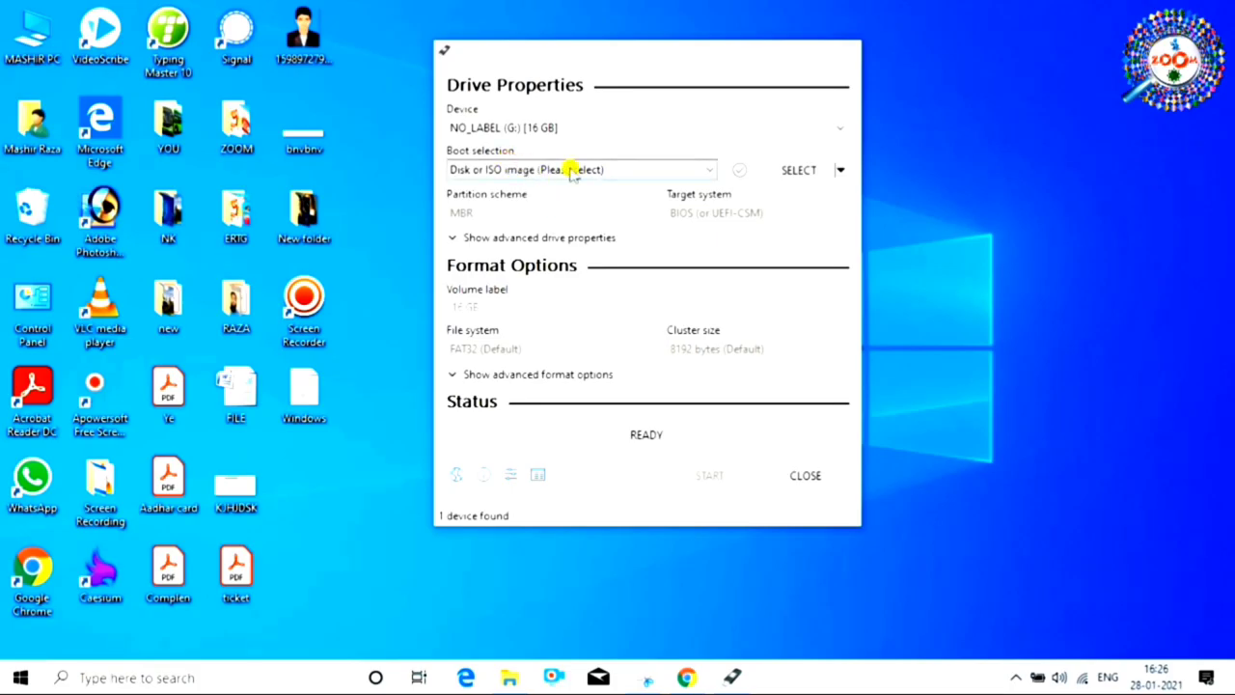
click(707, 170)
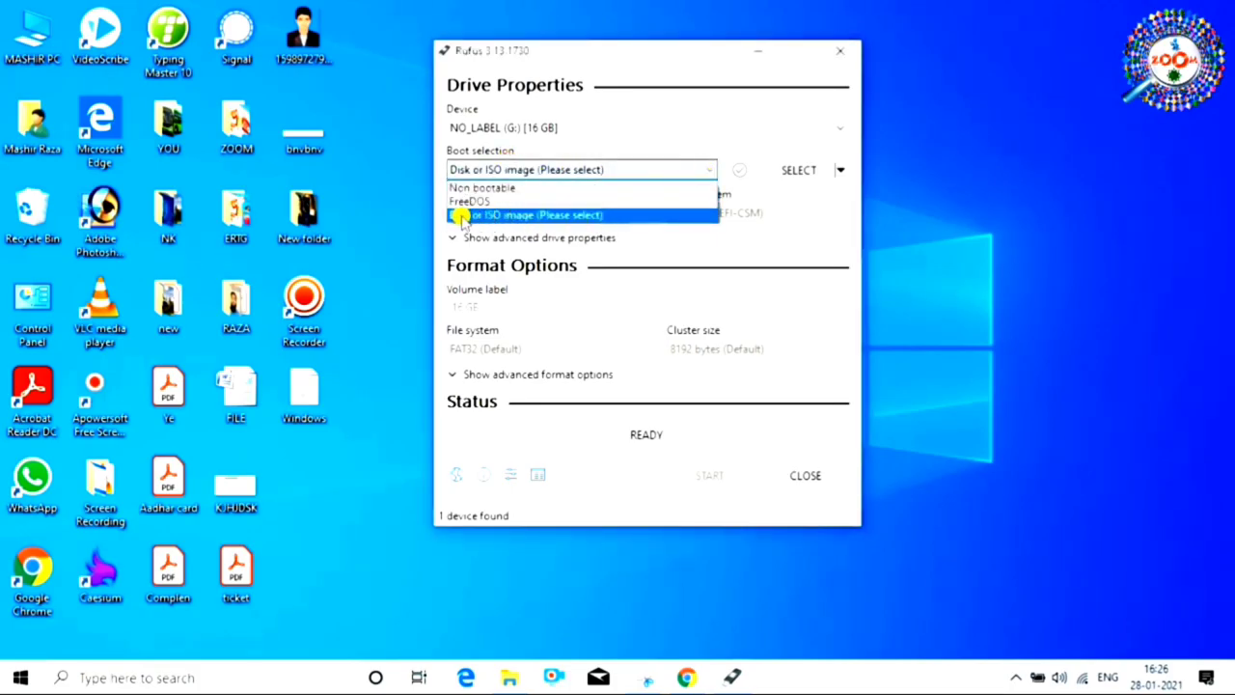
click(519, 217)
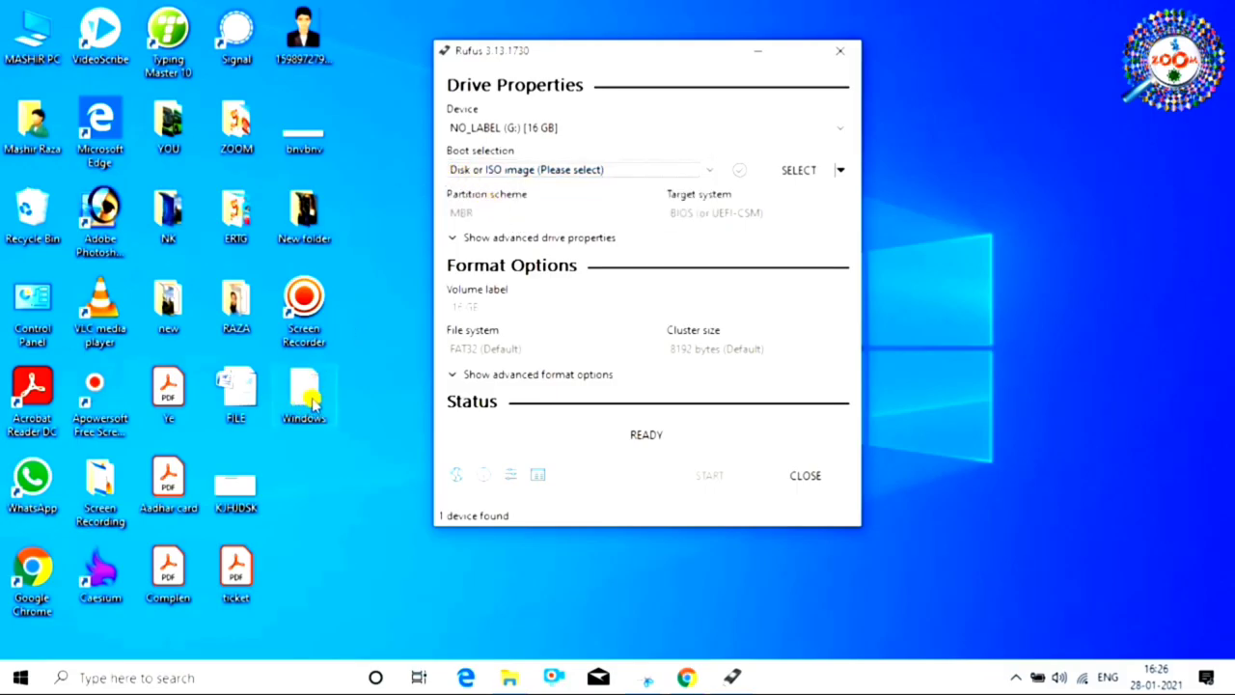
Step: Load the Windows ISO image from the Desktop as the boot image
click(784, 172)
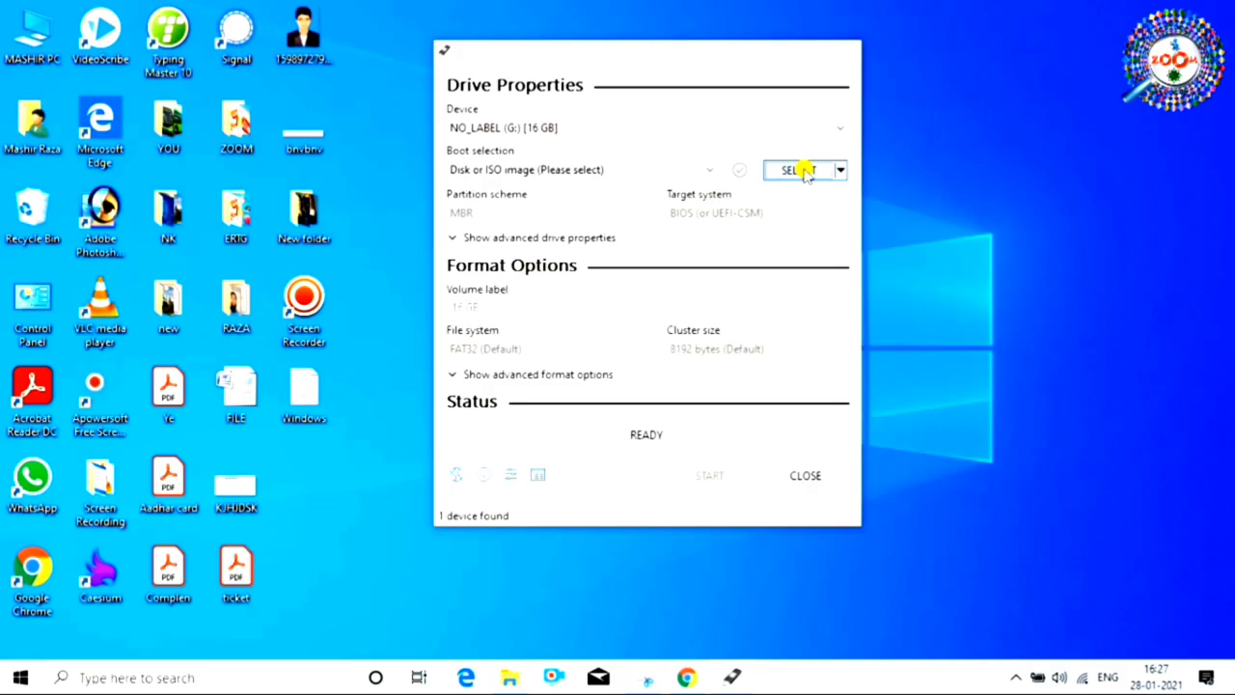
click(801, 171)
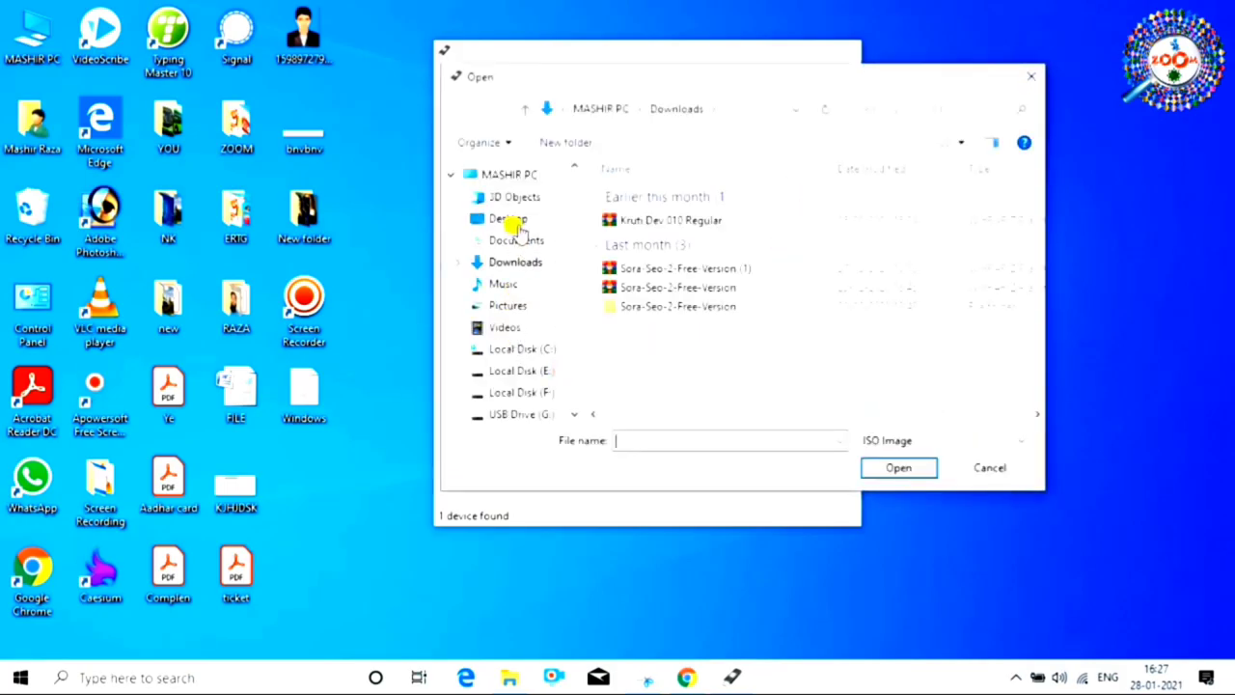
click(508, 220)
scroll(689, 355, down, 1)
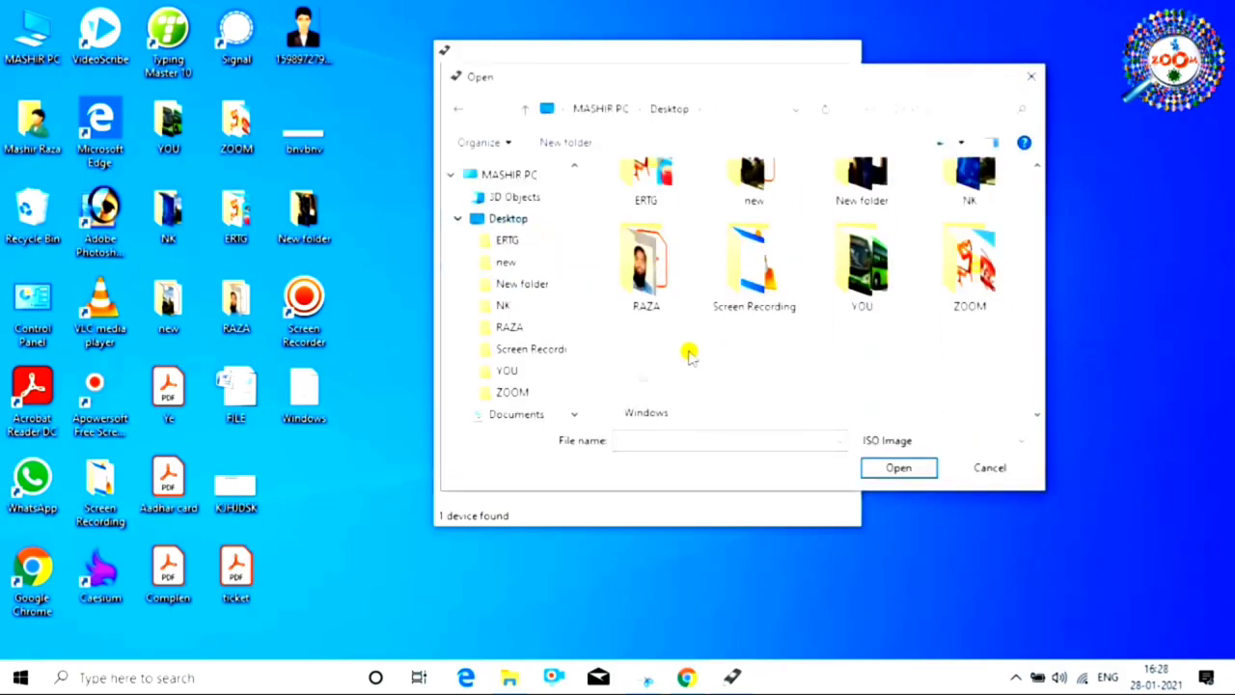
click(656, 372)
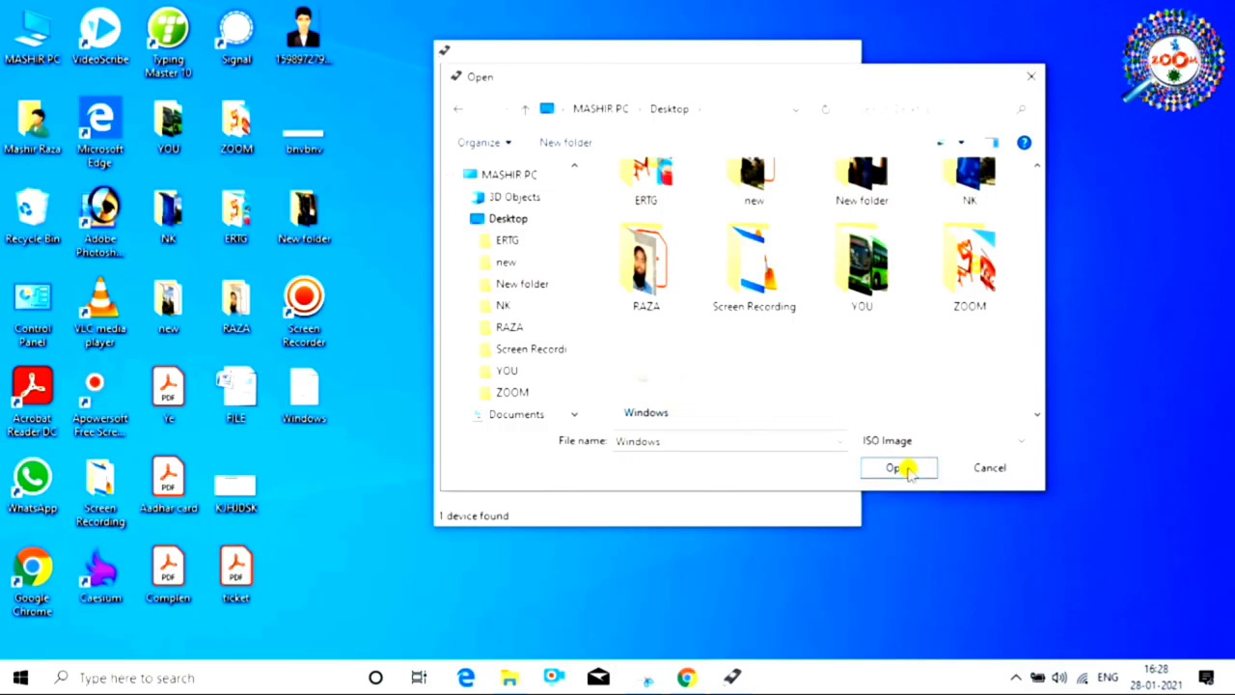
click(897, 468)
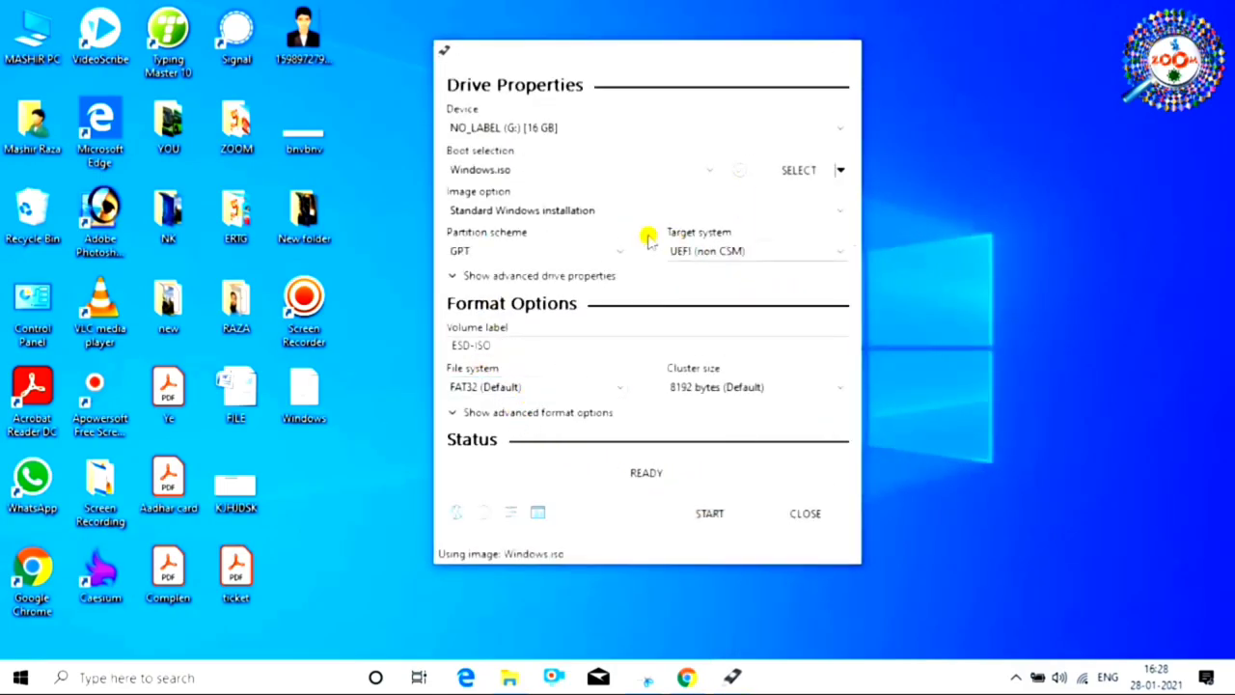
Step: Set the image option to Standard Windows installation, checking the alternative Windows To Go option
click(820, 208)
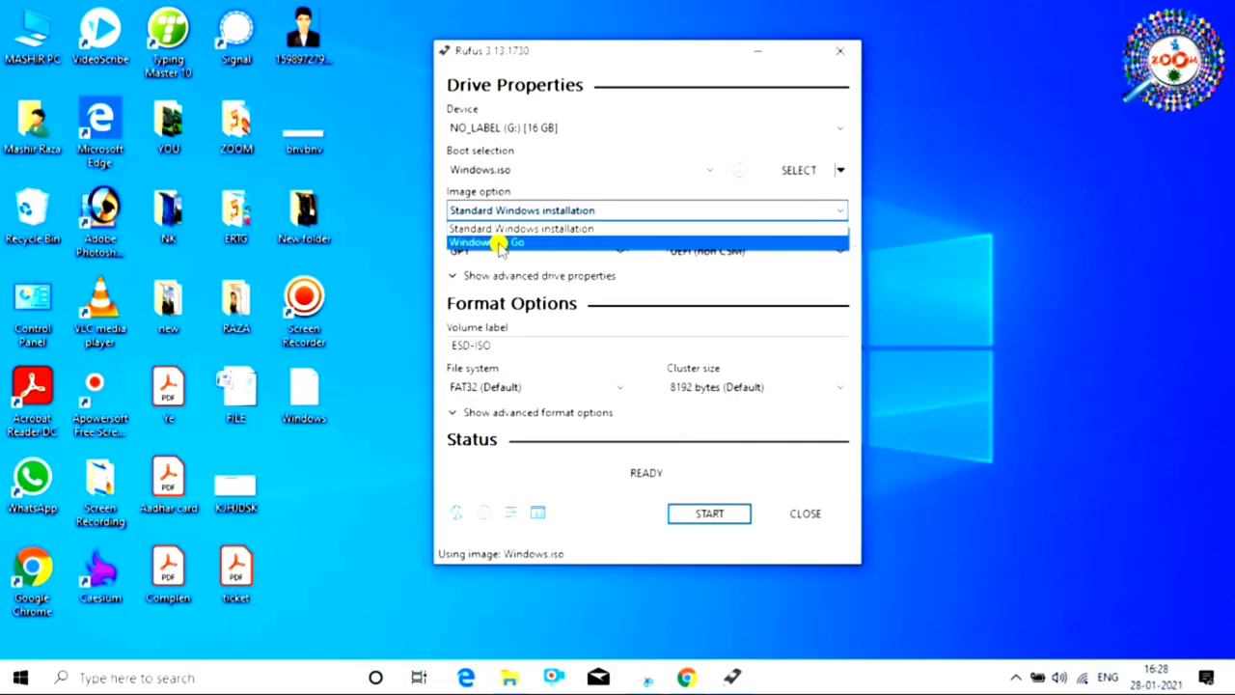
click(576, 228)
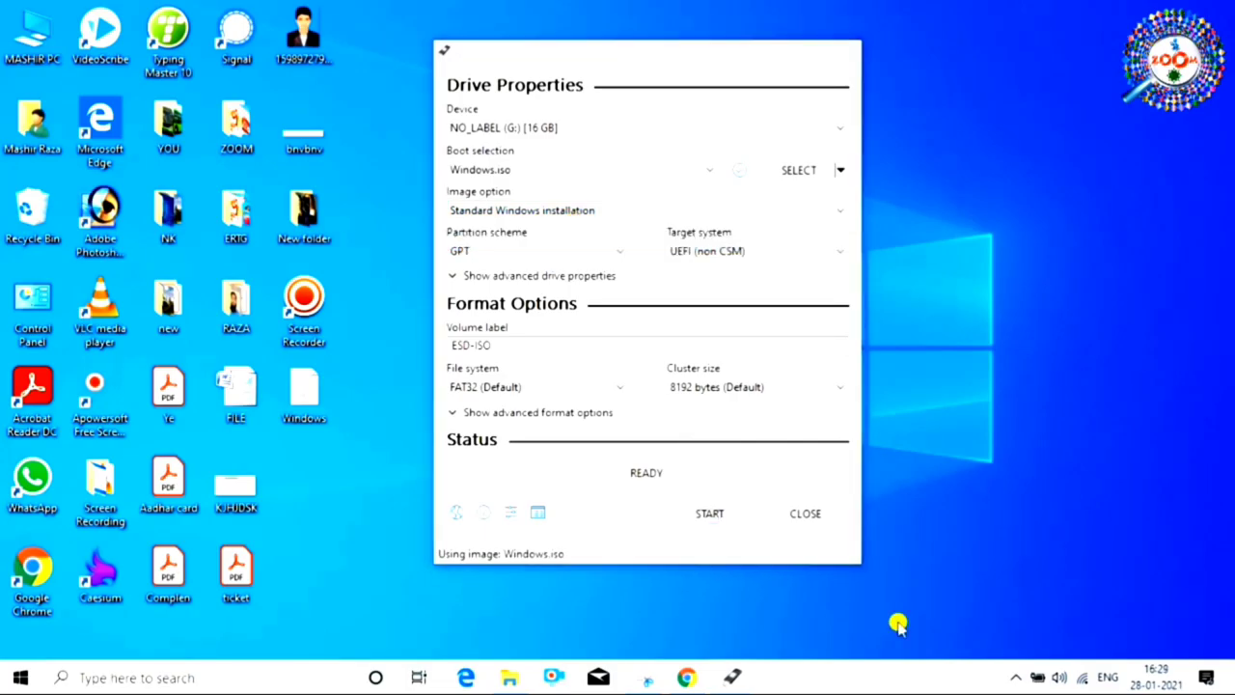
click(656, 209)
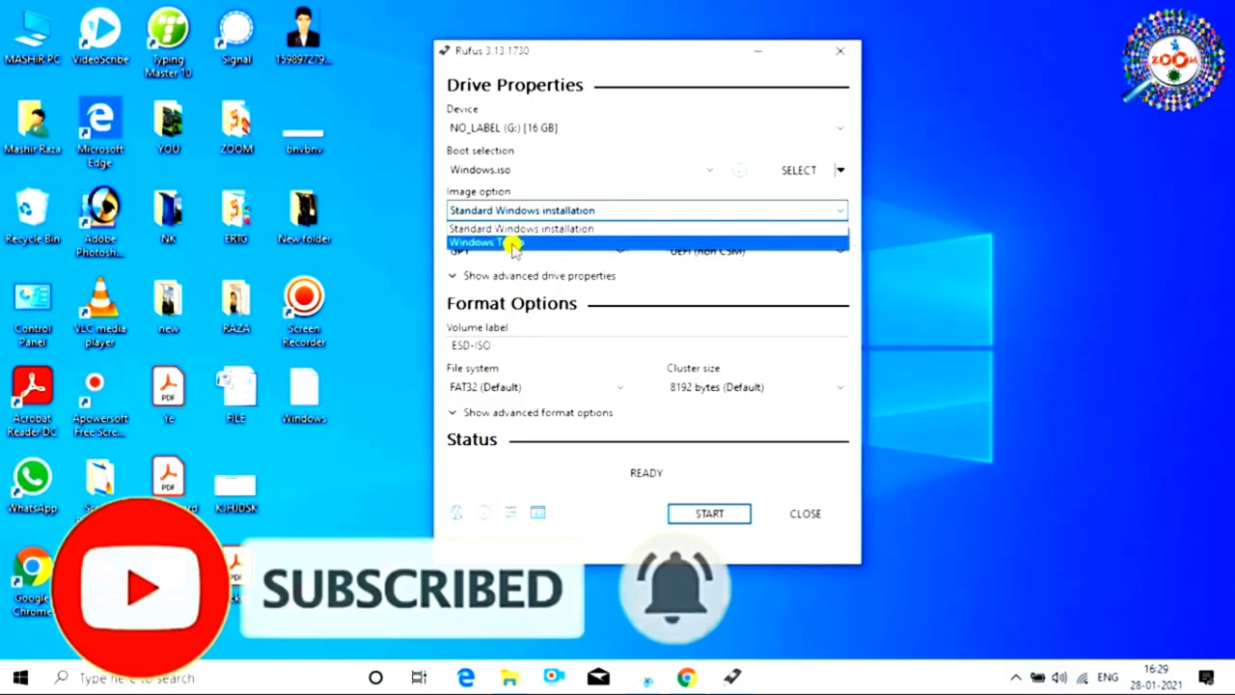
click(904, 617)
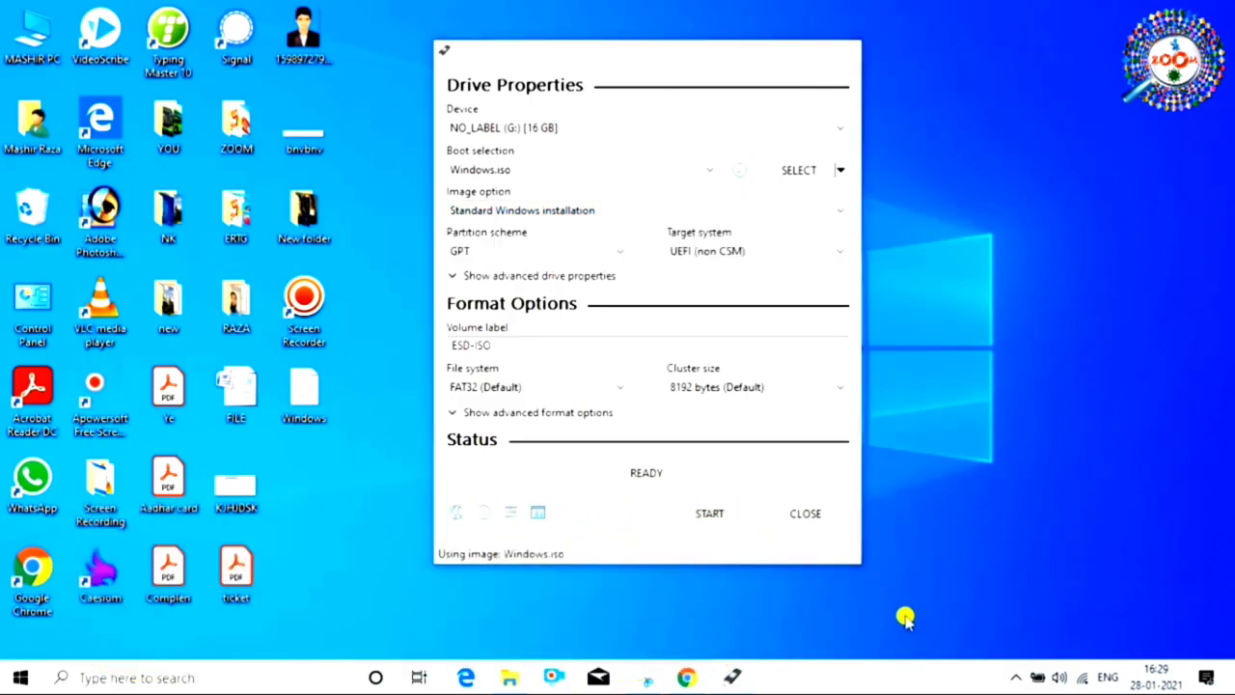
Step: Review the available image options again and keep Standard Windows installation as the choice
click(629, 214)
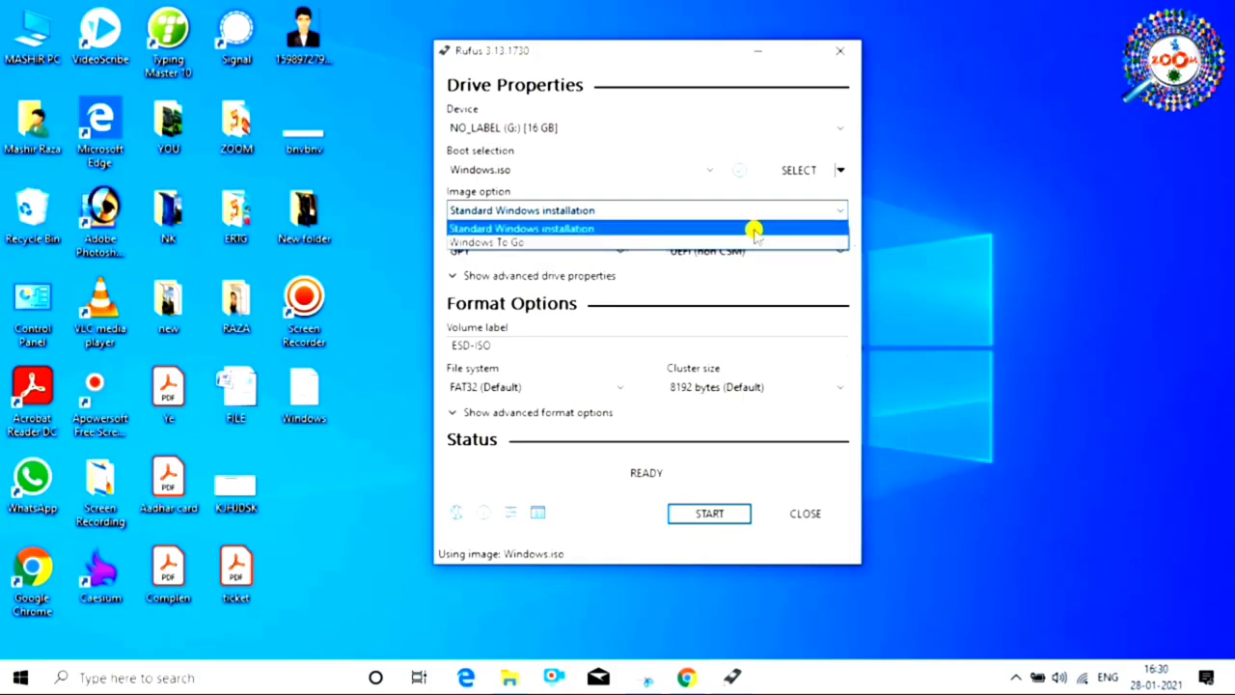
click(552, 230)
click(814, 210)
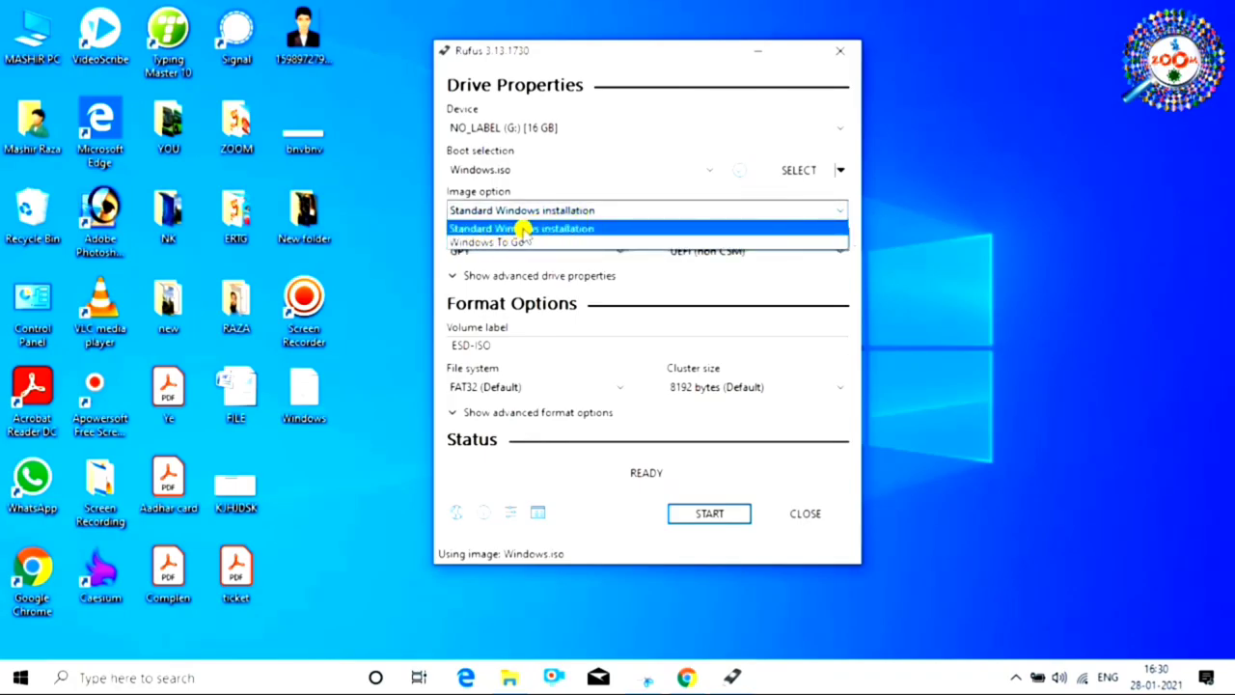
click(571, 230)
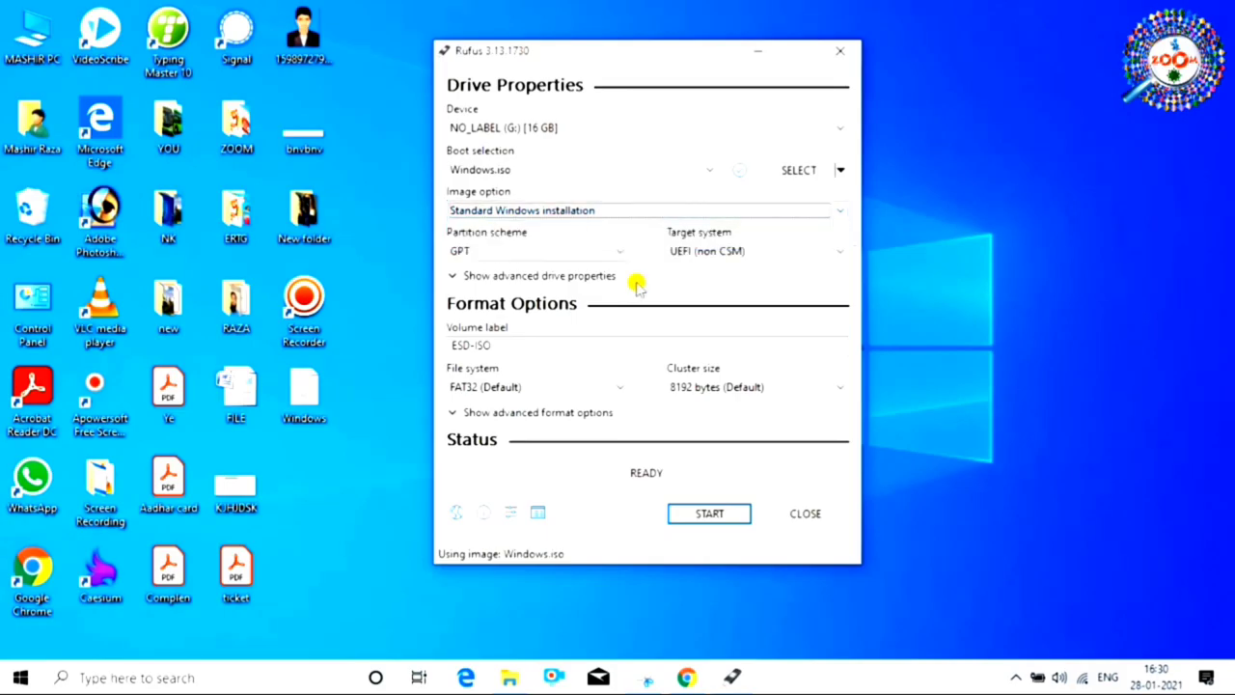
Step: Write Windows.iso to the 16 GB USB drive, accepting the erasure of its data, and close Rufus when finished
click(710, 514)
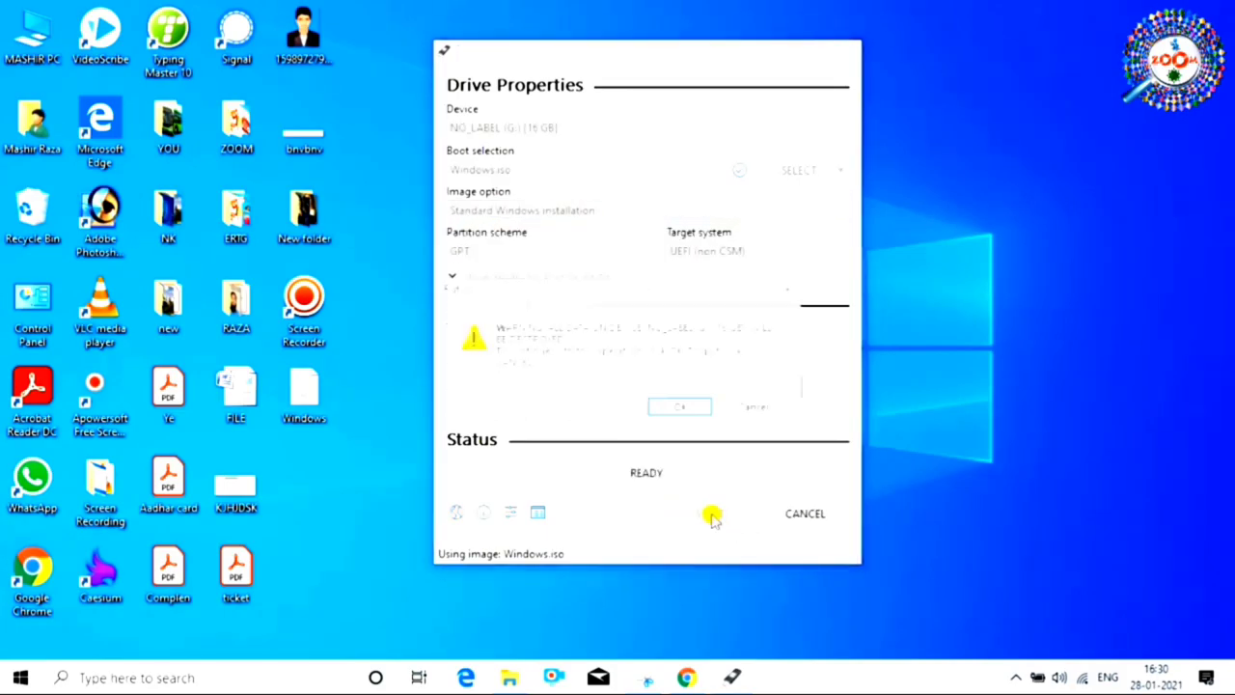
click(683, 410)
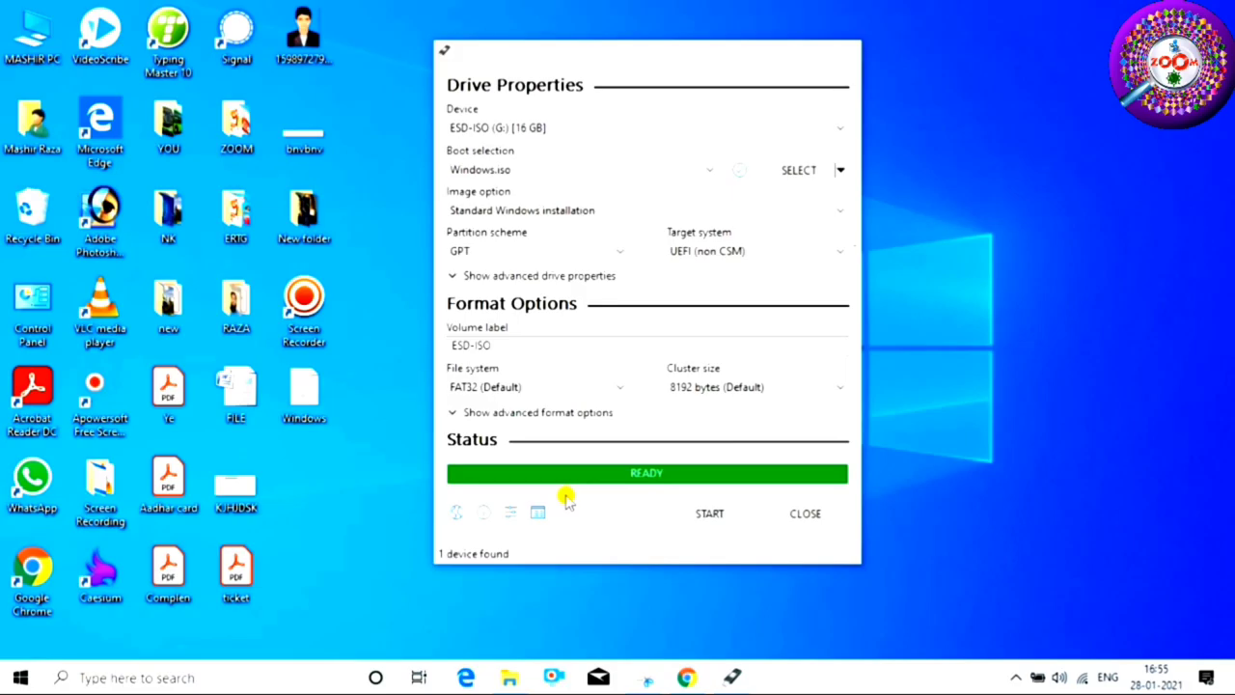
click(804, 514)
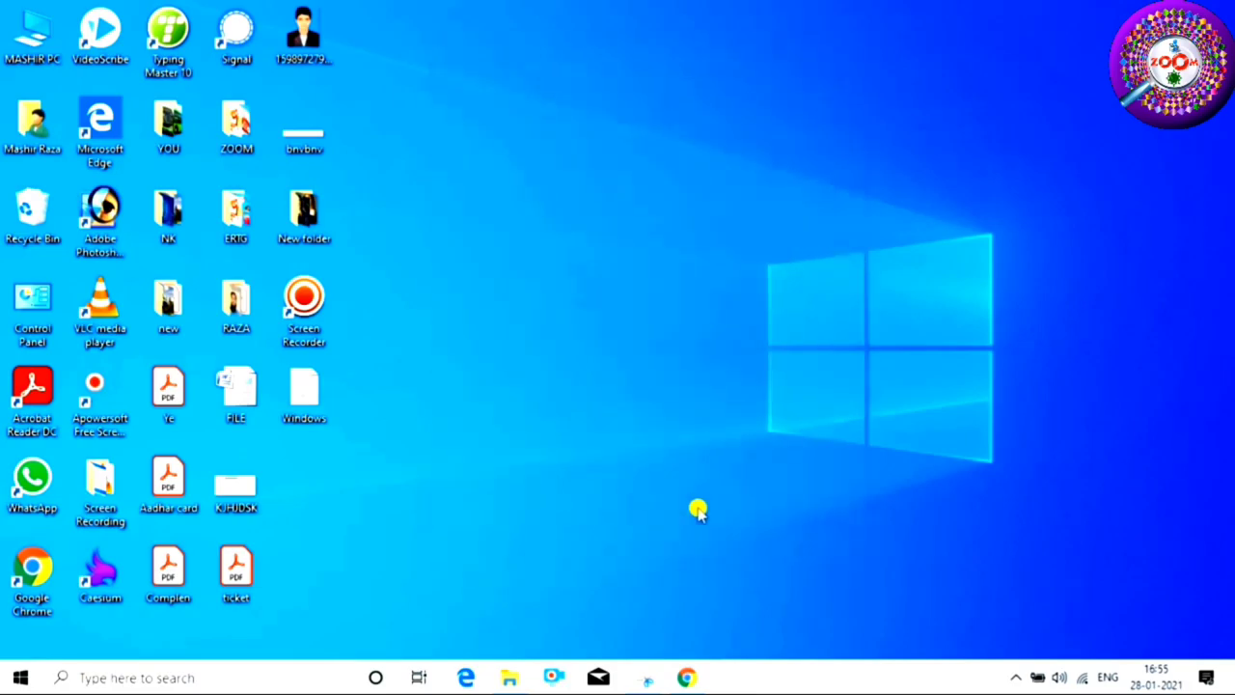
Step: Switch to File Explorer, examine the contents of the ESD-ISO (G:) USB drive, and return to the drive overview
double_click(297, 407)
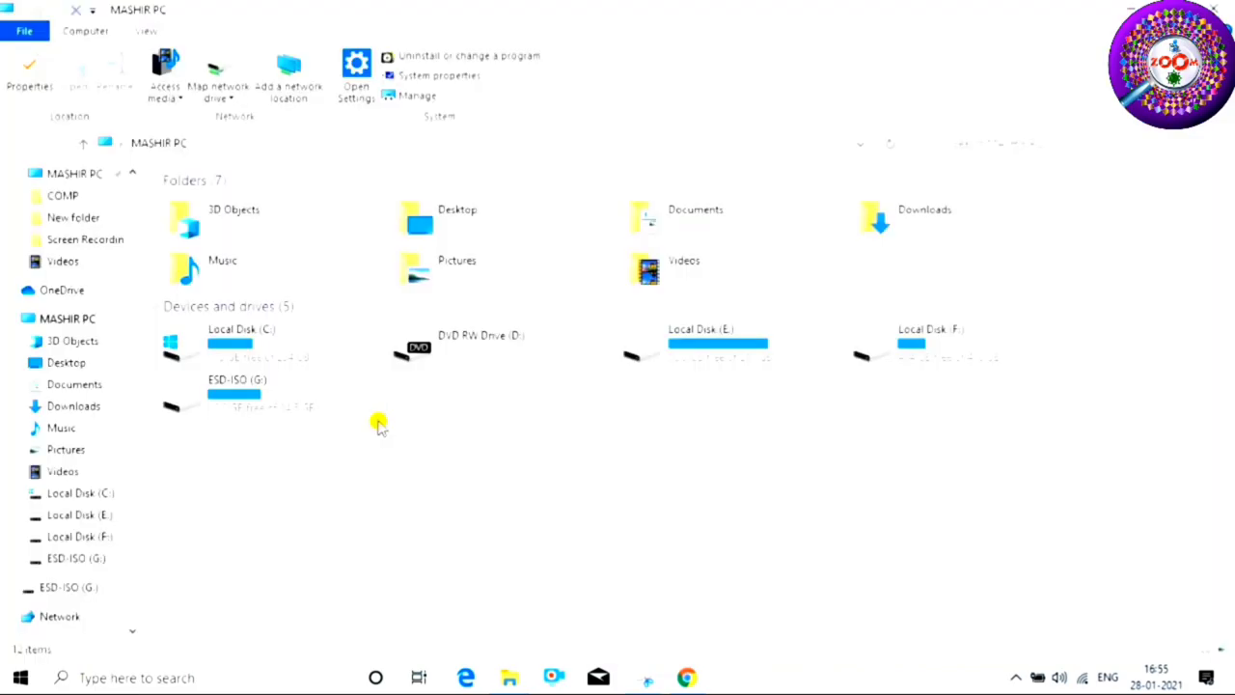
click(325, 409)
double_click(283, 405)
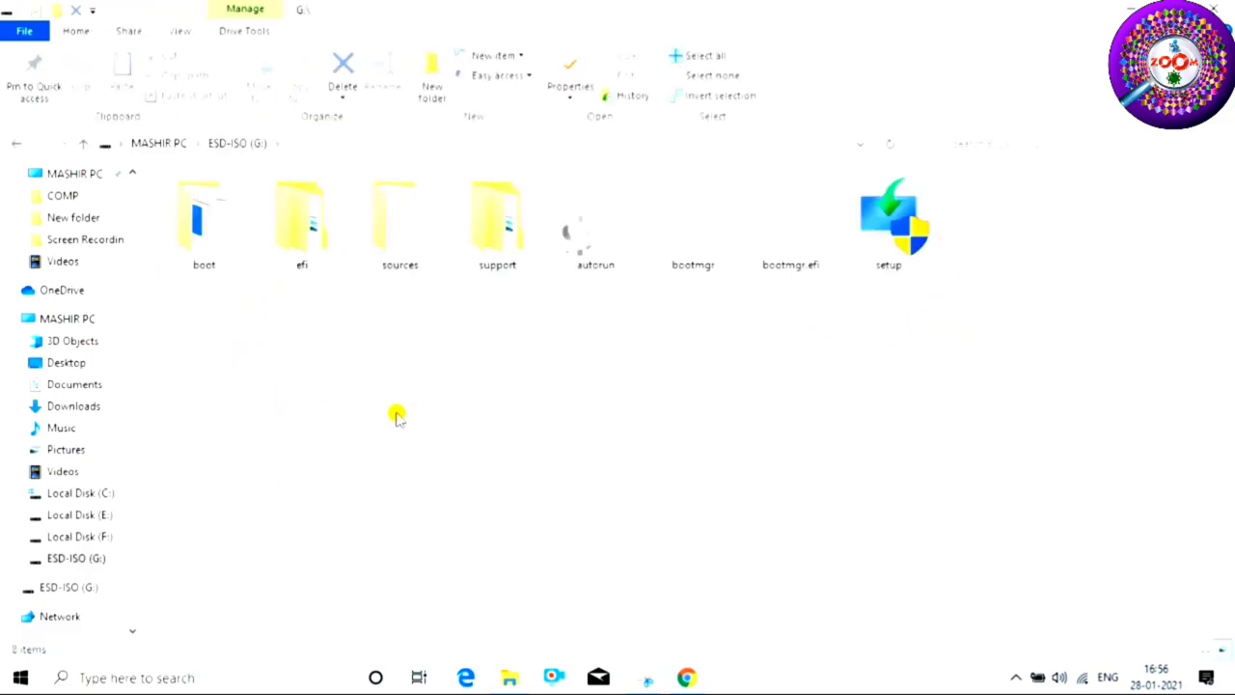
key(alt+Left)
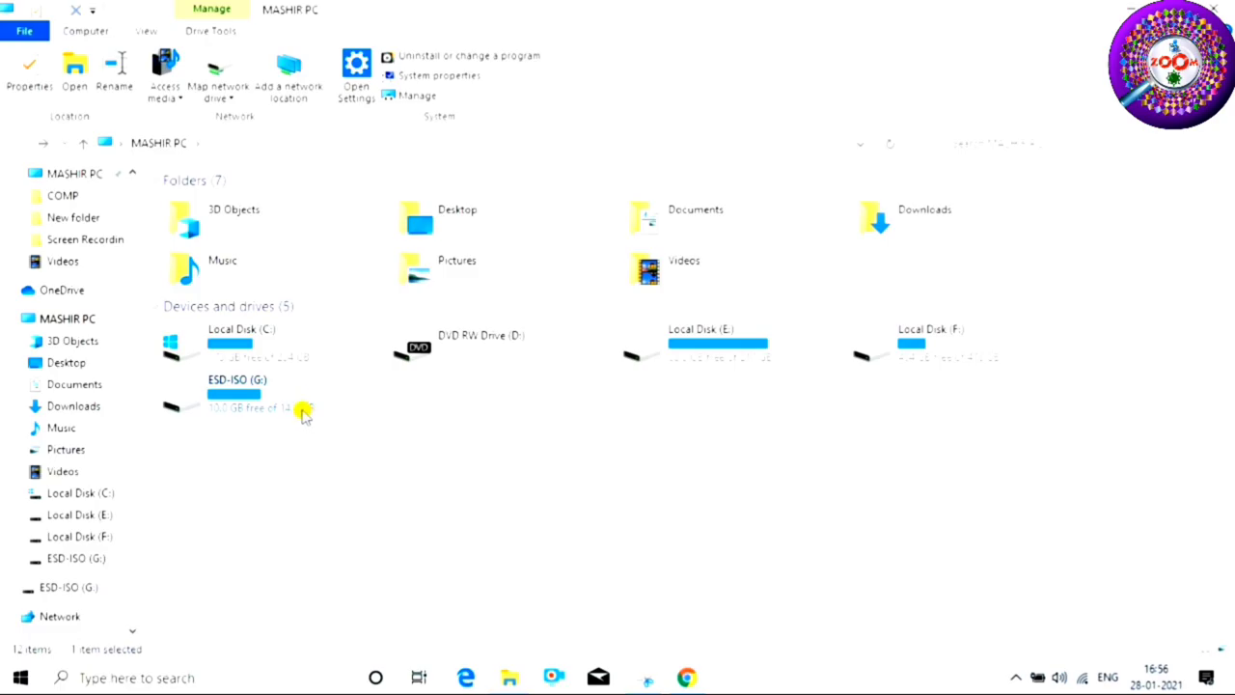